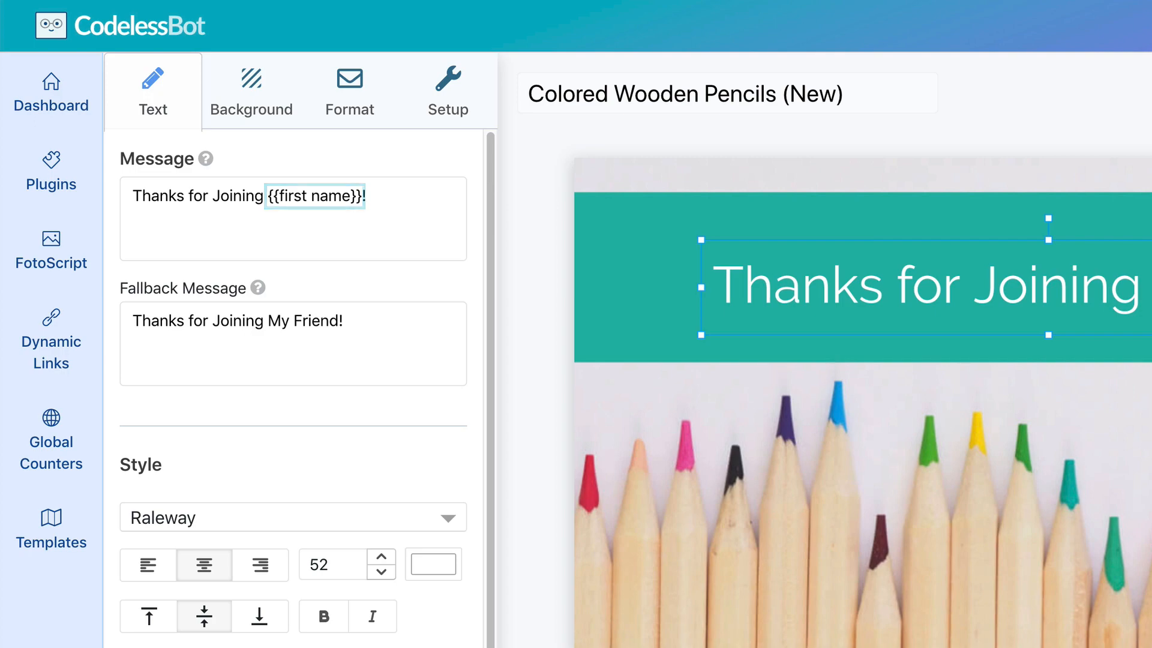
Add '!' to the headline, preview it with sample names Amy, Jonathan, then Christopher, and show background images
text(!)
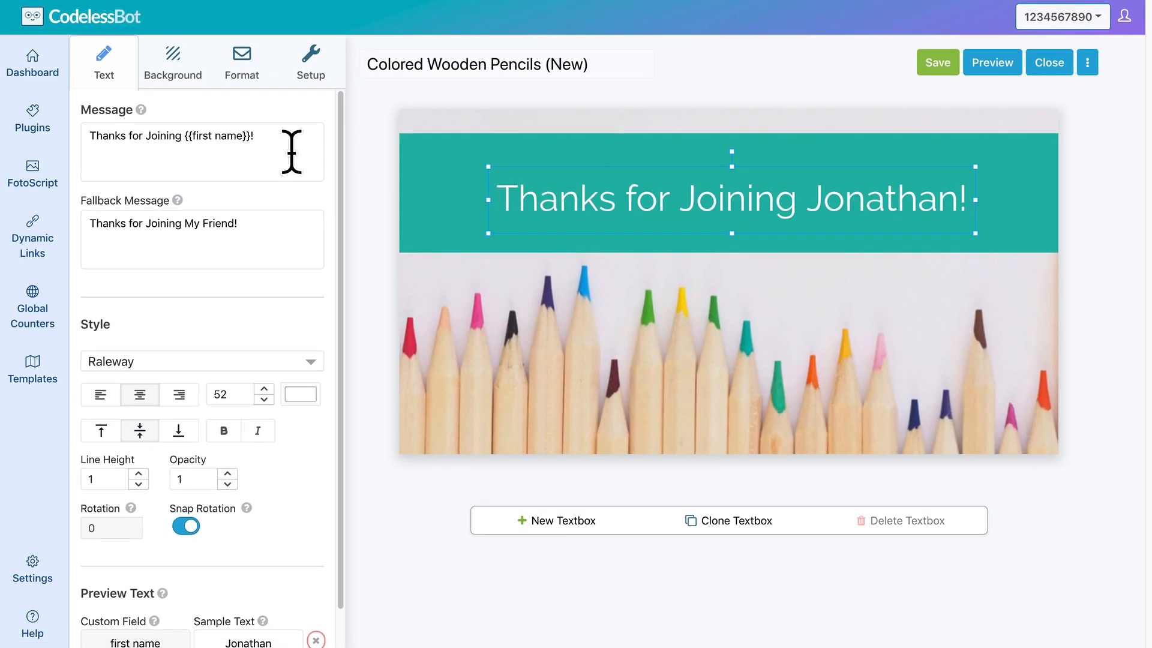
scroll(290, 150, down, 1)
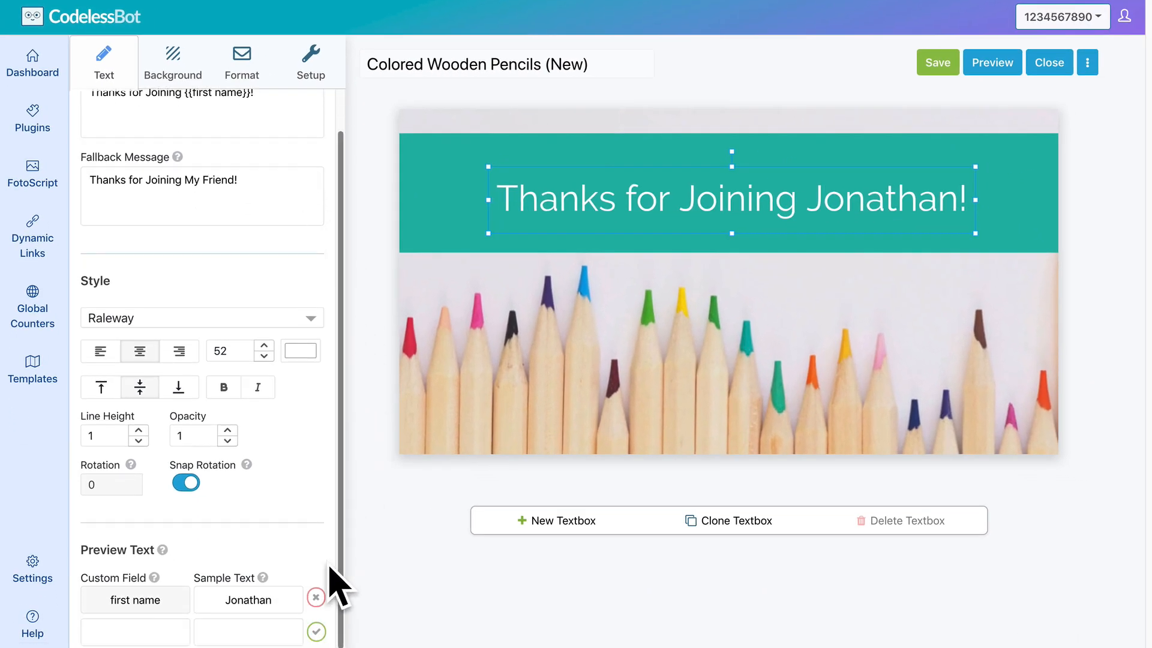
click(294, 600)
key(ctrl+a)
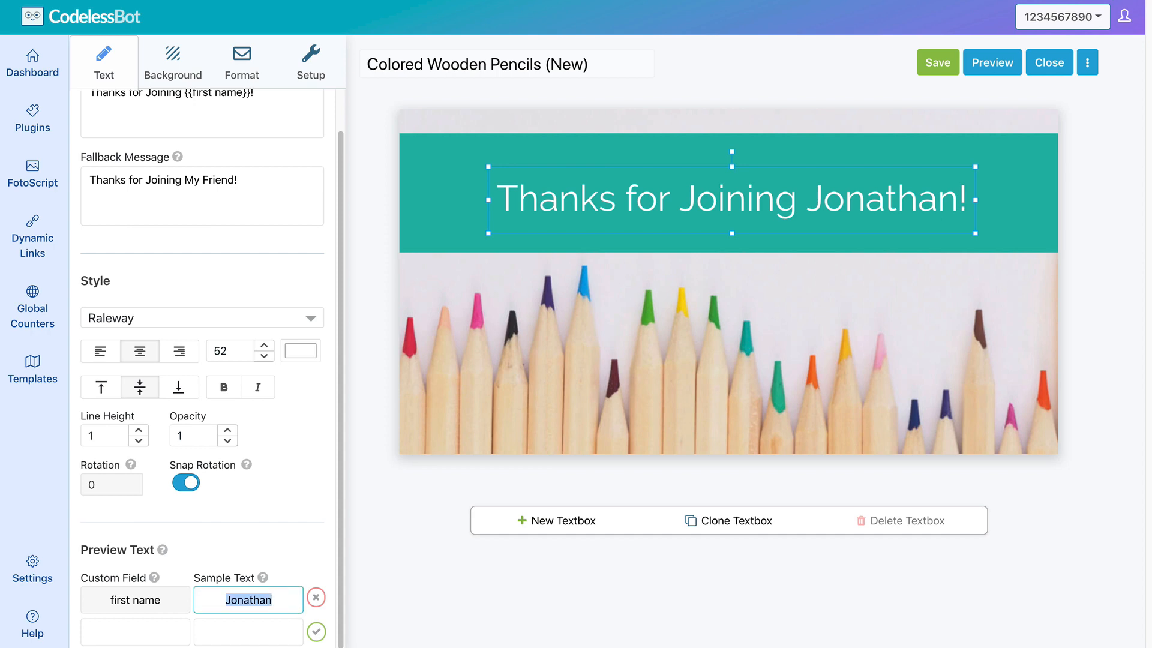
text(Amy)
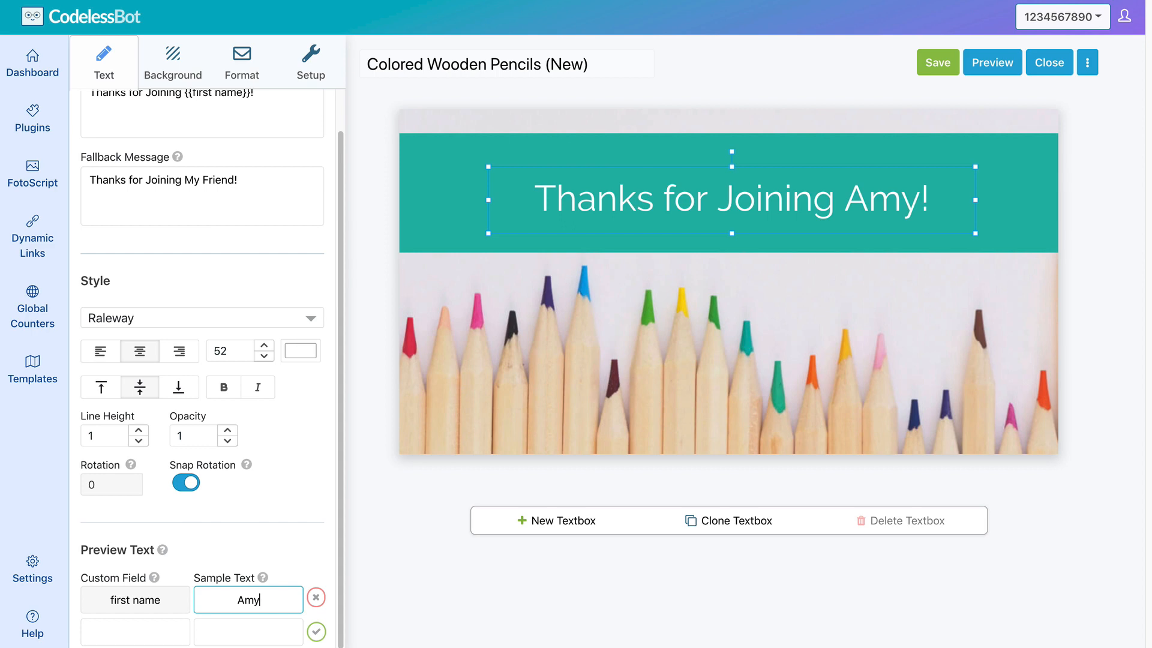
key(BackSpace)
key(BackSpace)
key(BackSpace)
text(Jonathan)
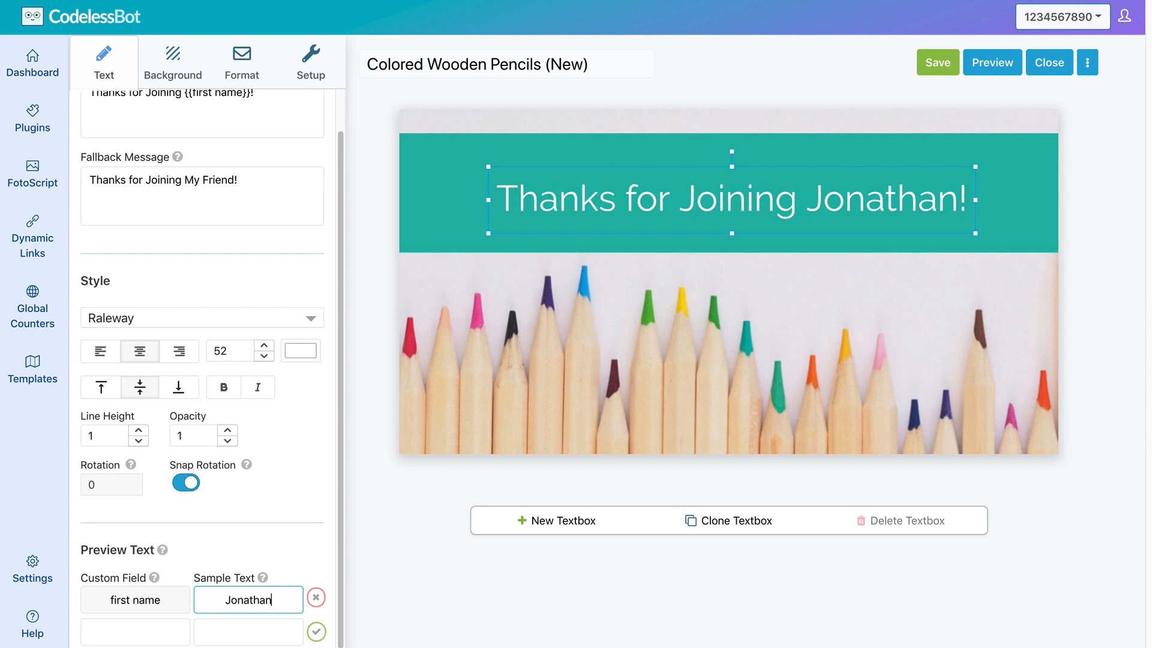
key(shift+Left)
key(shift+Left)
key(shift+Left)
key(shift+Left)
key(shift+Left)
key(shift+Left)
key(shift+Left)
key(shift+Left)
text(Christopher)
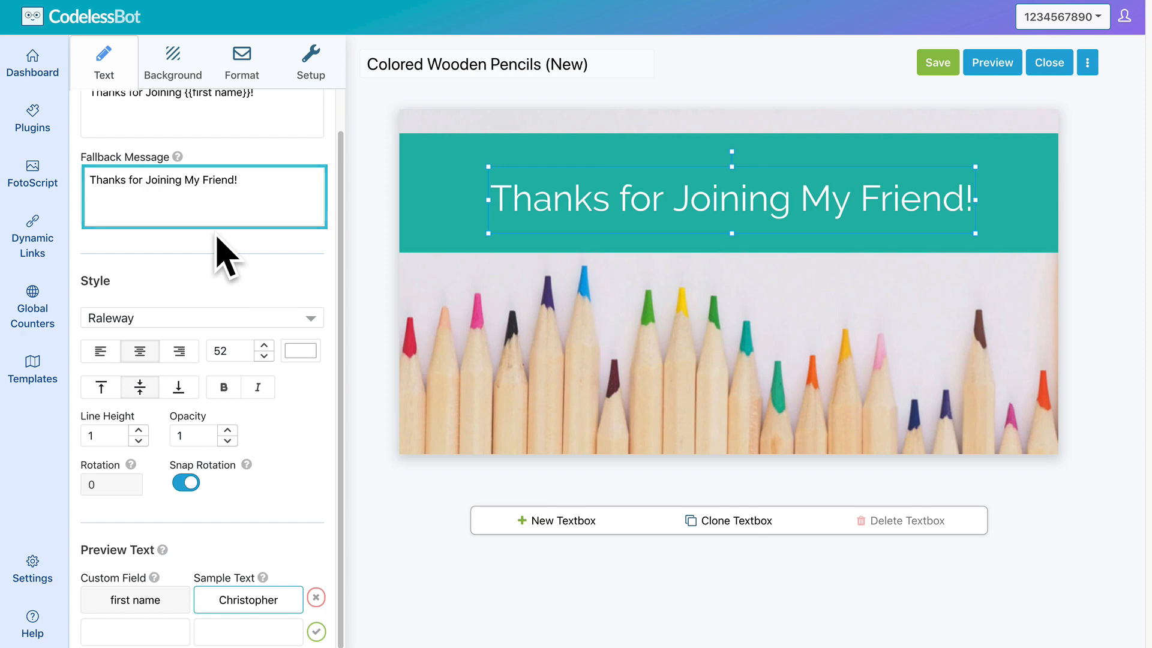
click(193, 88)
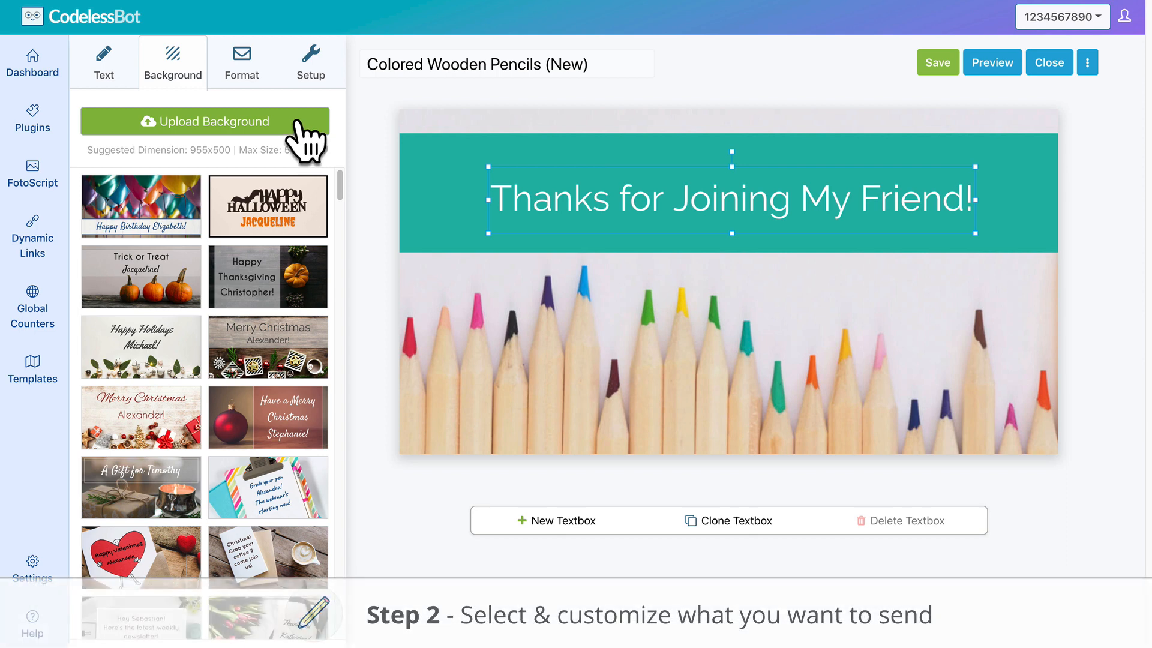
Set the design to be sent as a Gallery Card
click(259, 90)
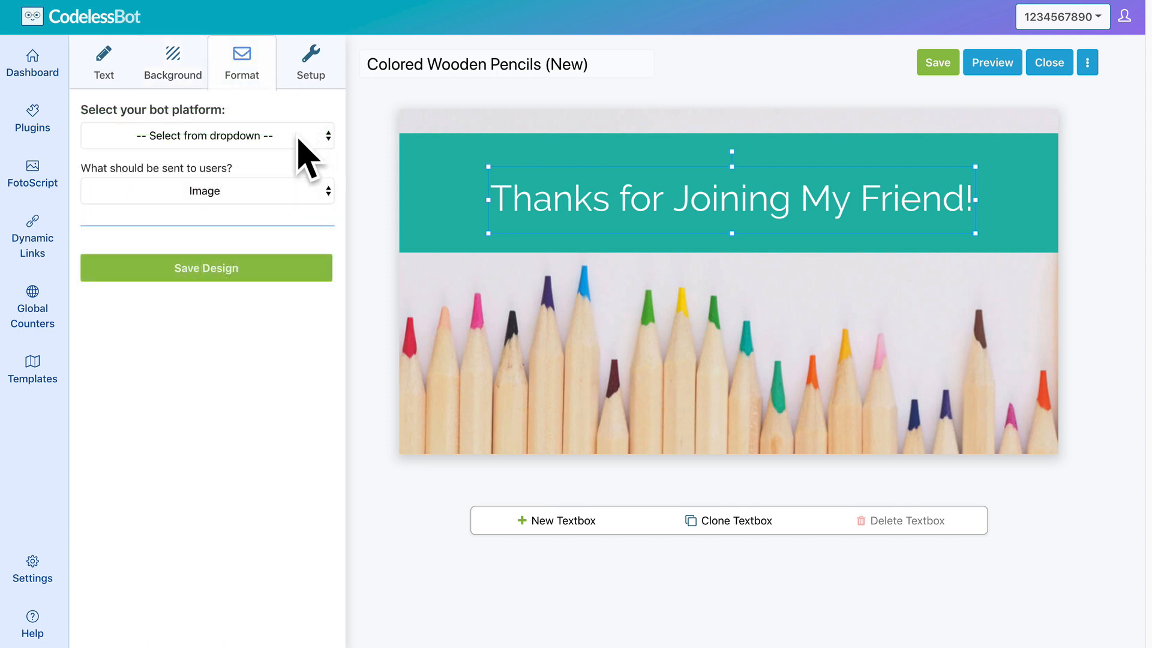
click(290, 189)
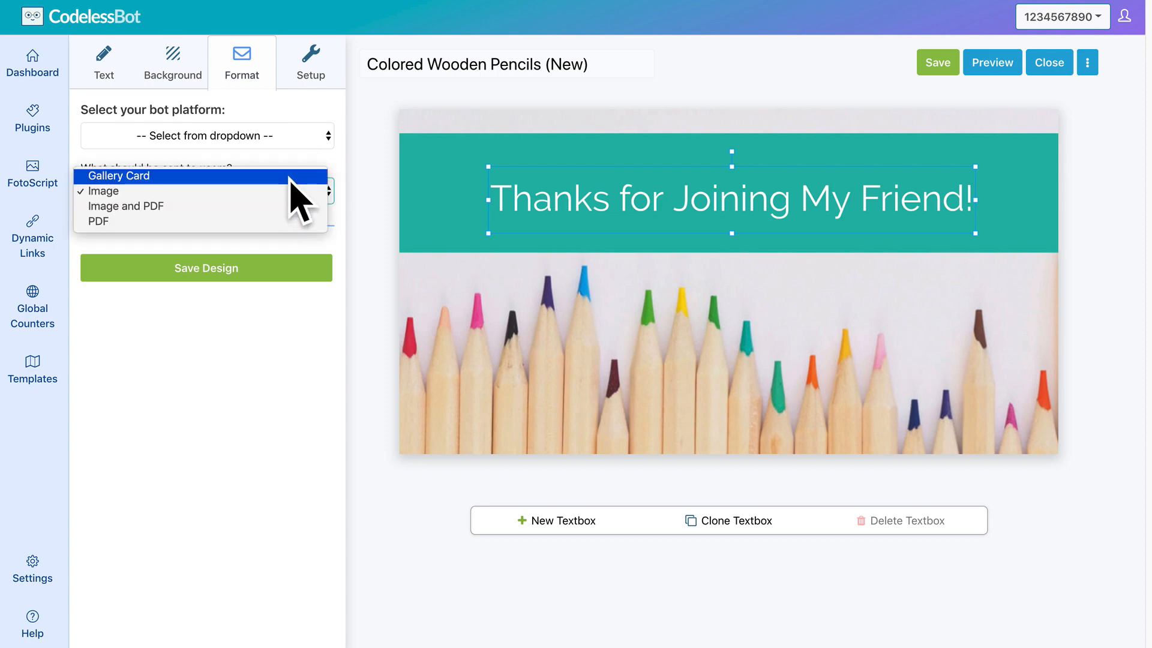
click(290, 176)
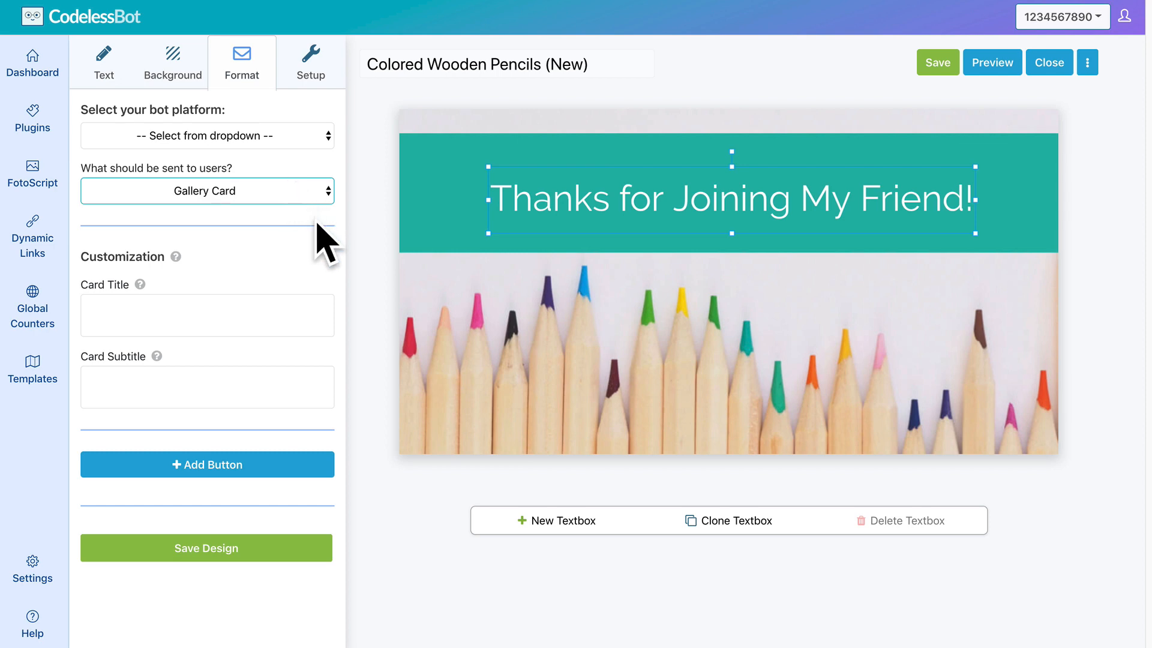
Title the card 'Messenger Bot 101', subtitle it 'Free Webinar', and add a button
click(283, 315)
text(Messenger Bot 101)
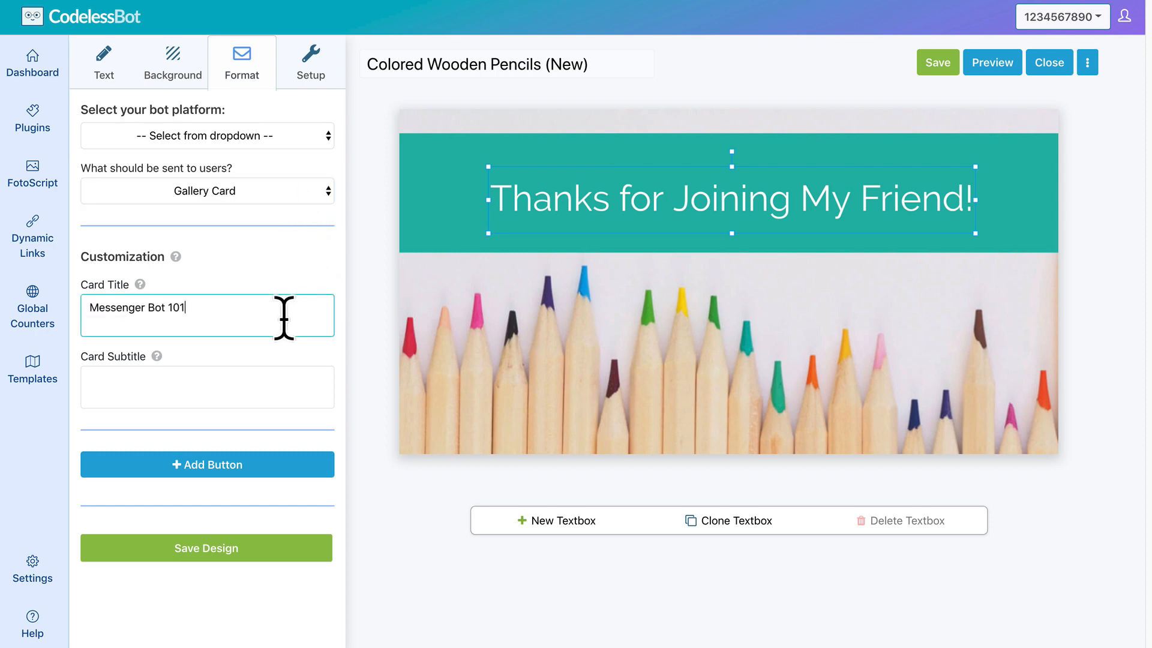
click(291, 387)
text(Free Webinar)
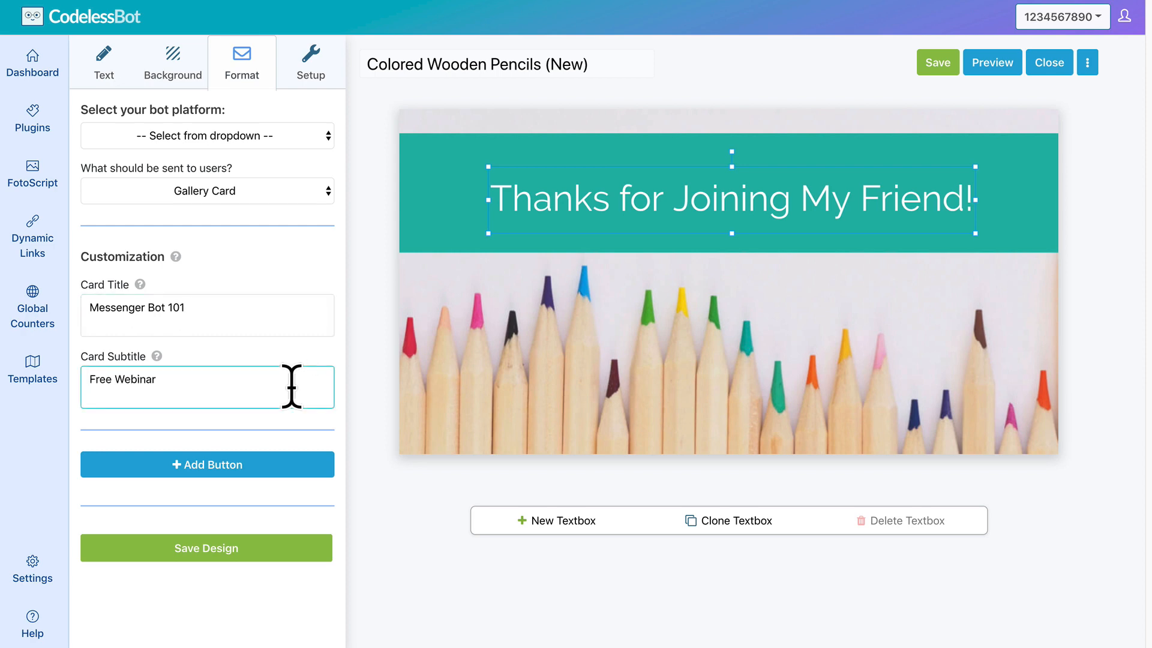
click(292, 465)
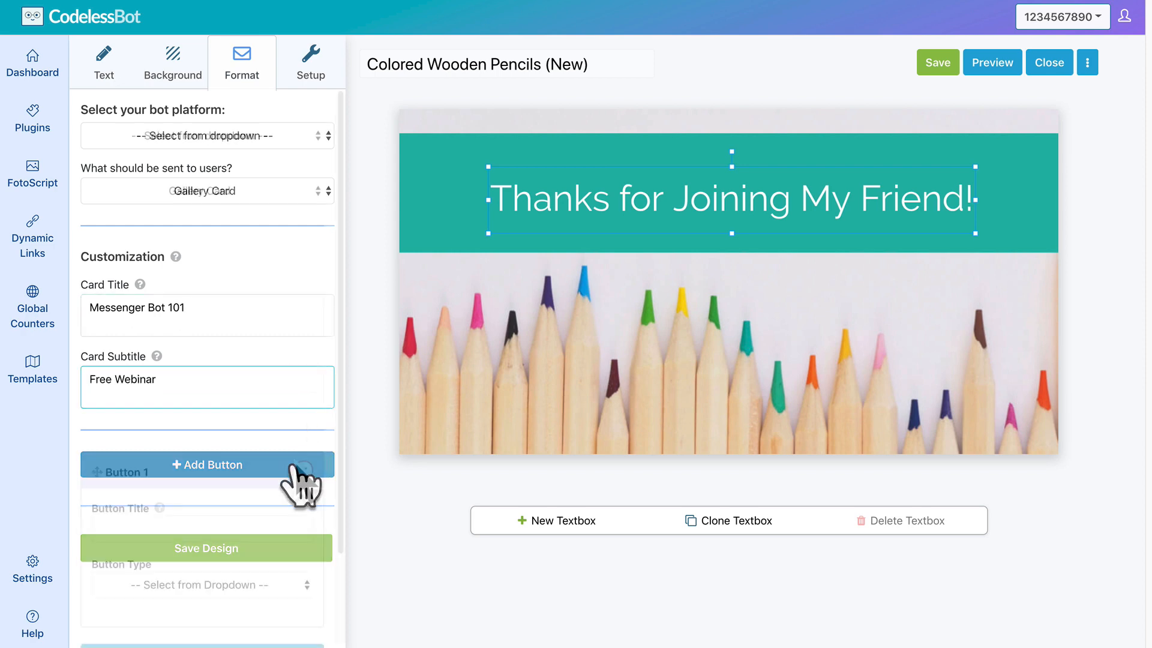
scroll(300, 474, down, 2)
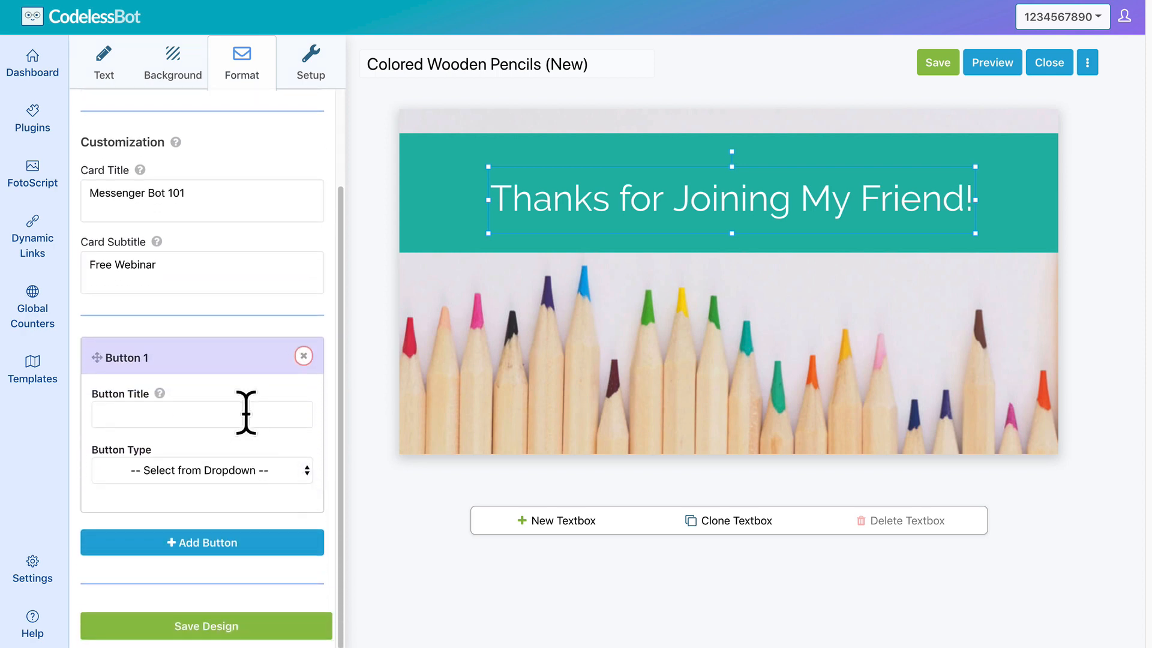
click(247, 412)
text(Sign Up!)
click(284, 468)
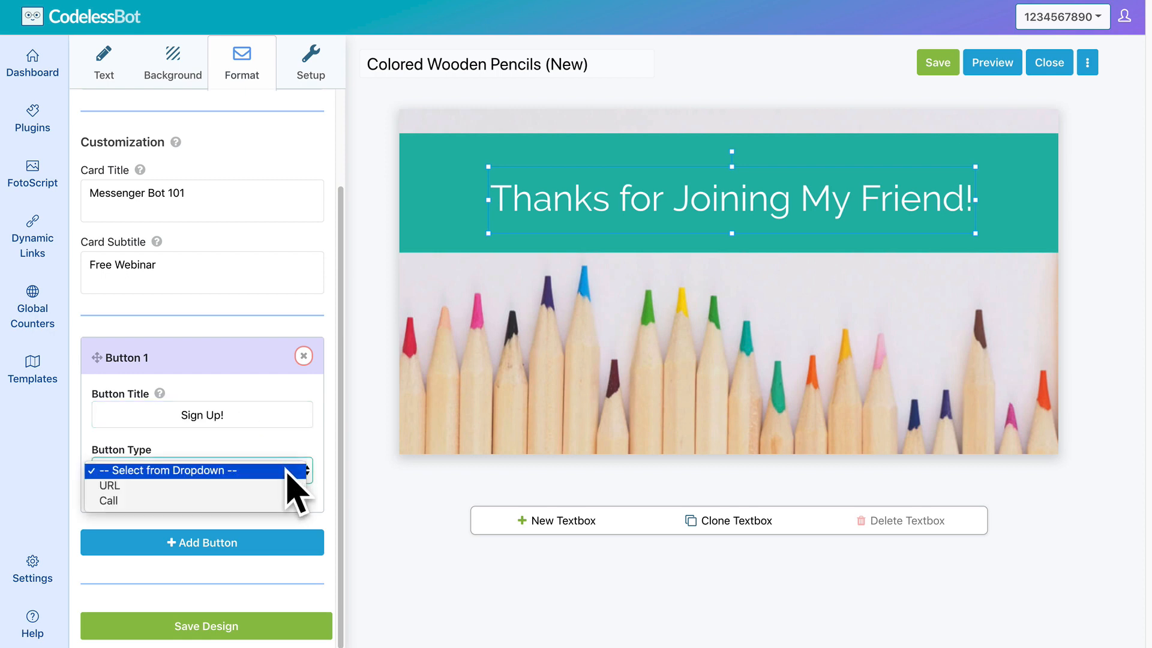
click(283, 486)
click(284, 524)
text(https://www.codelessbot.com/webinar)
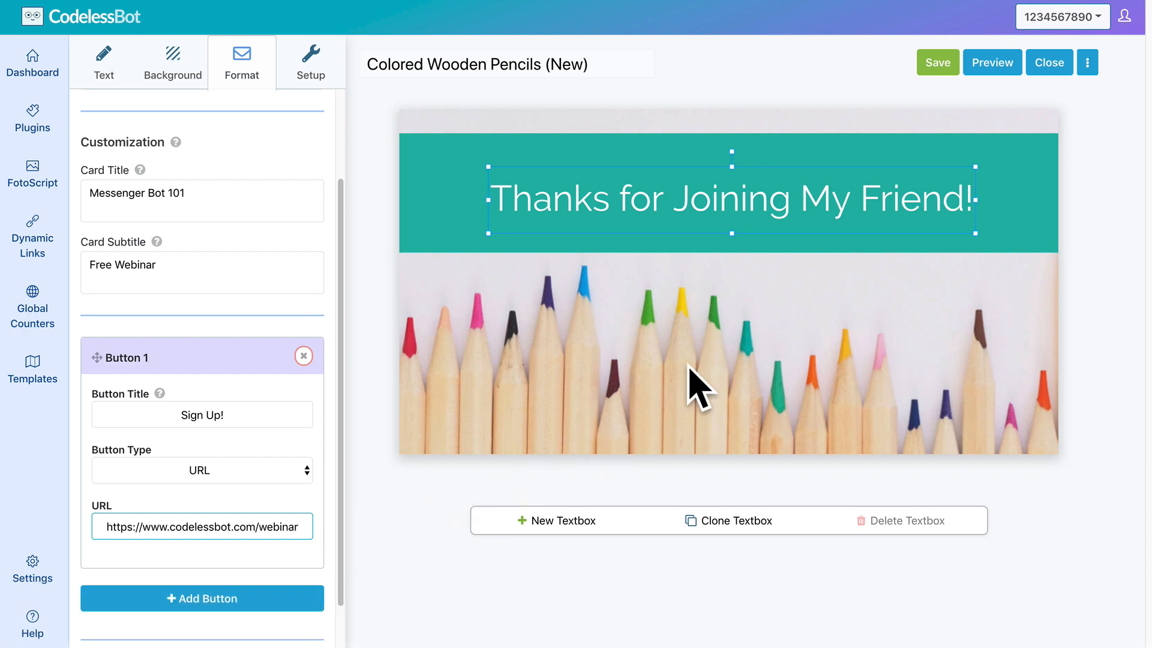
click(937, 63)
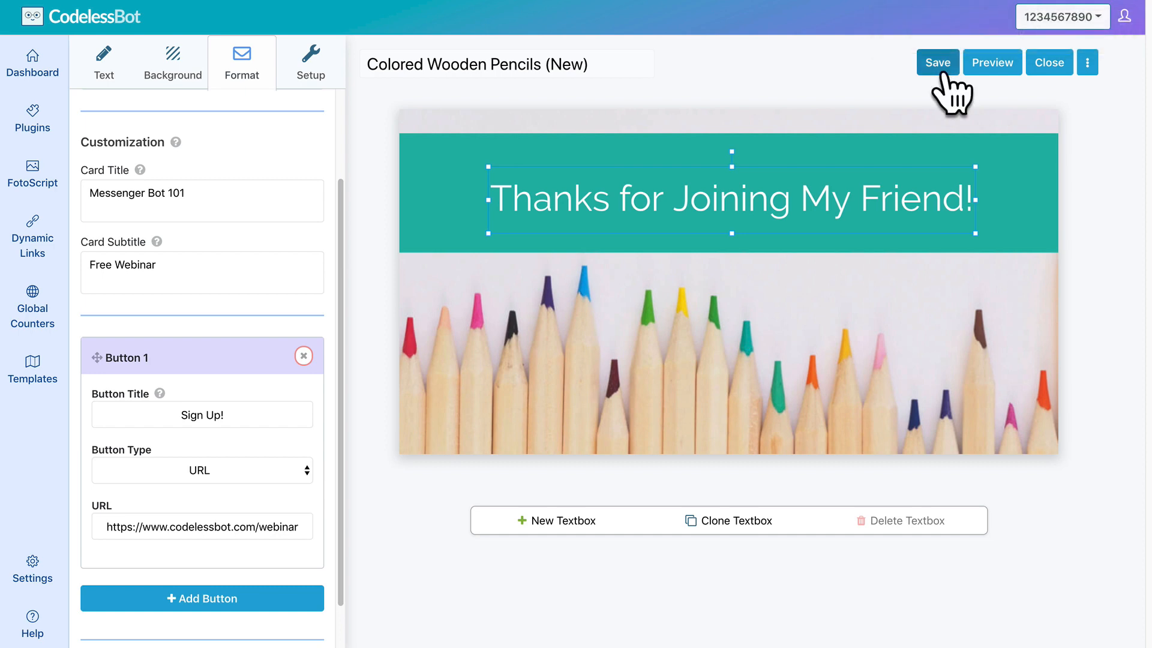
Preview the gallery card, test where Sign Up! leads, then close it and view FotoScript setup
click(990, 71)
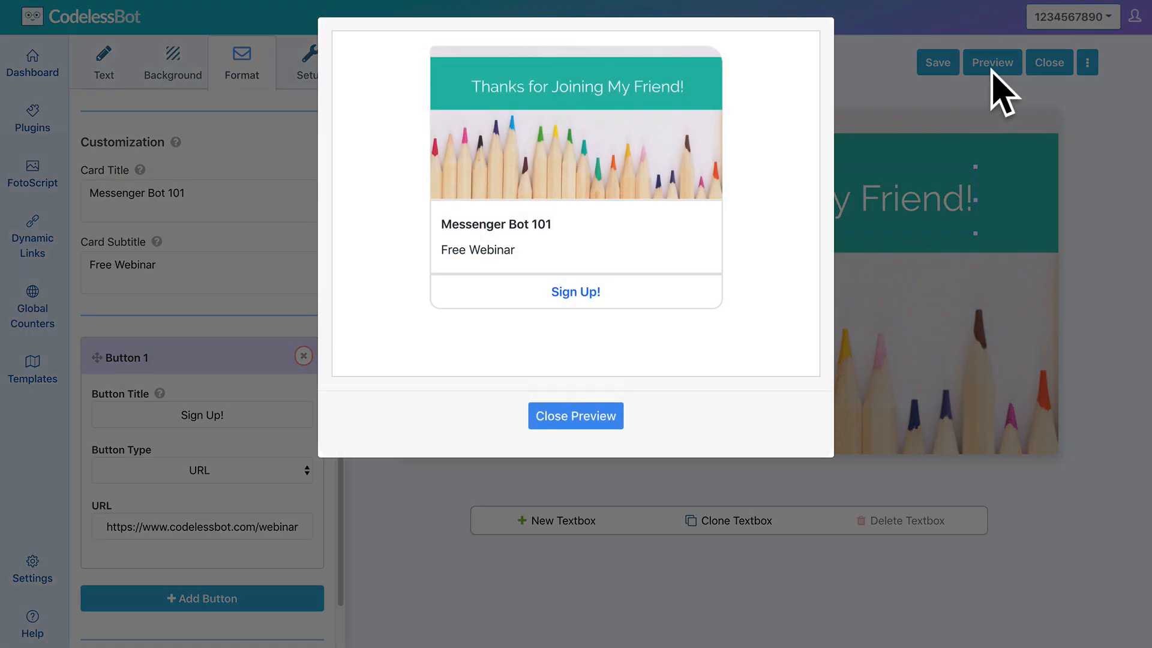
click(588, 297)
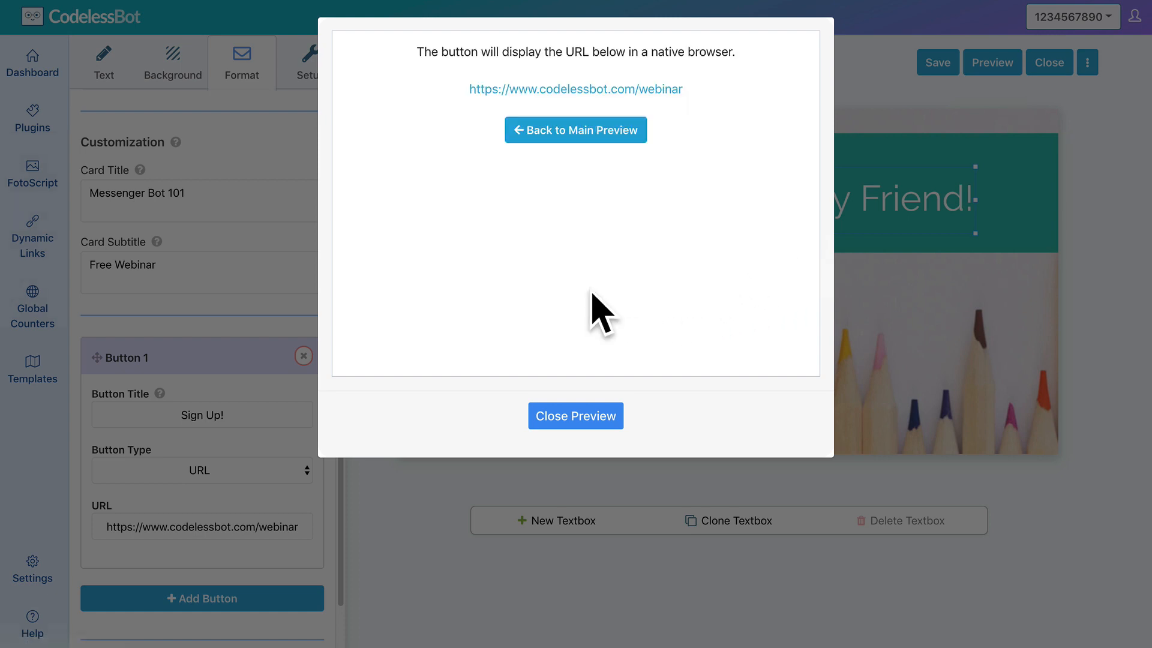
click(600, 421)
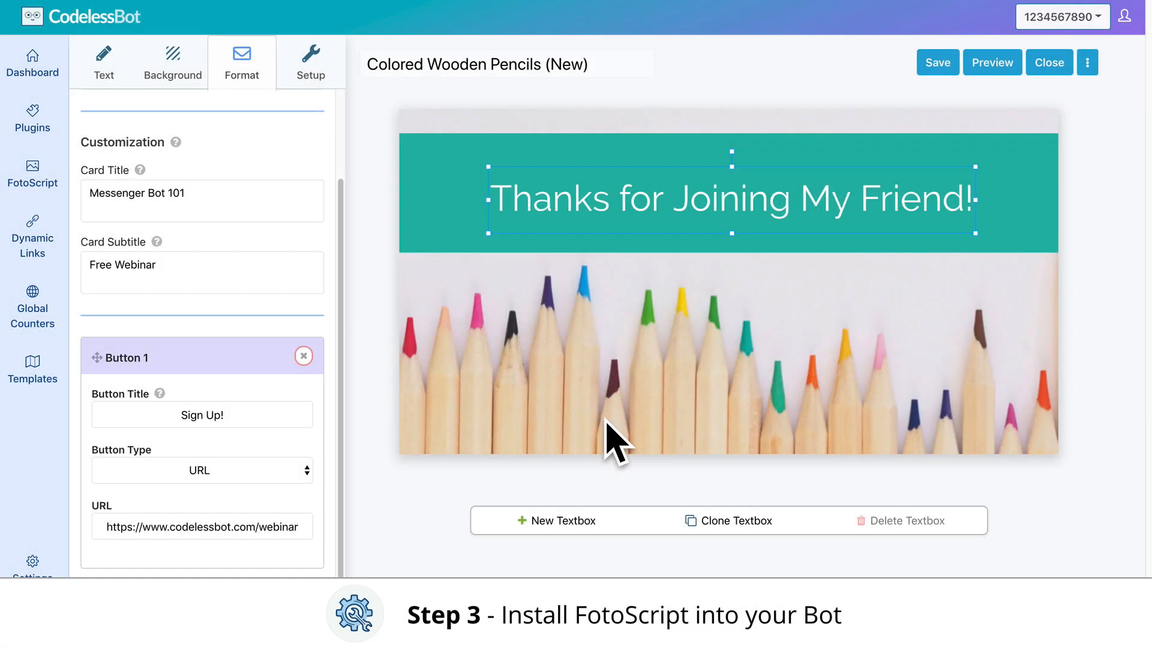
click(303, 86)
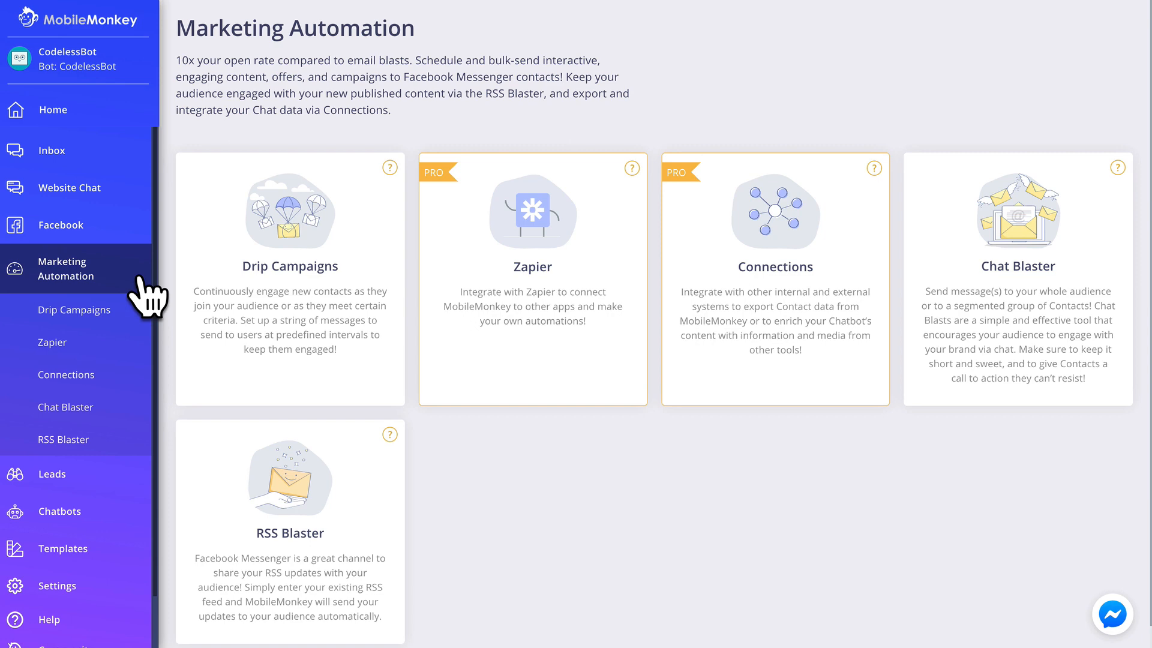
Create a Colored Wooden Pencils connection that sends contact data whenever a widget is reached
click(835, 244)
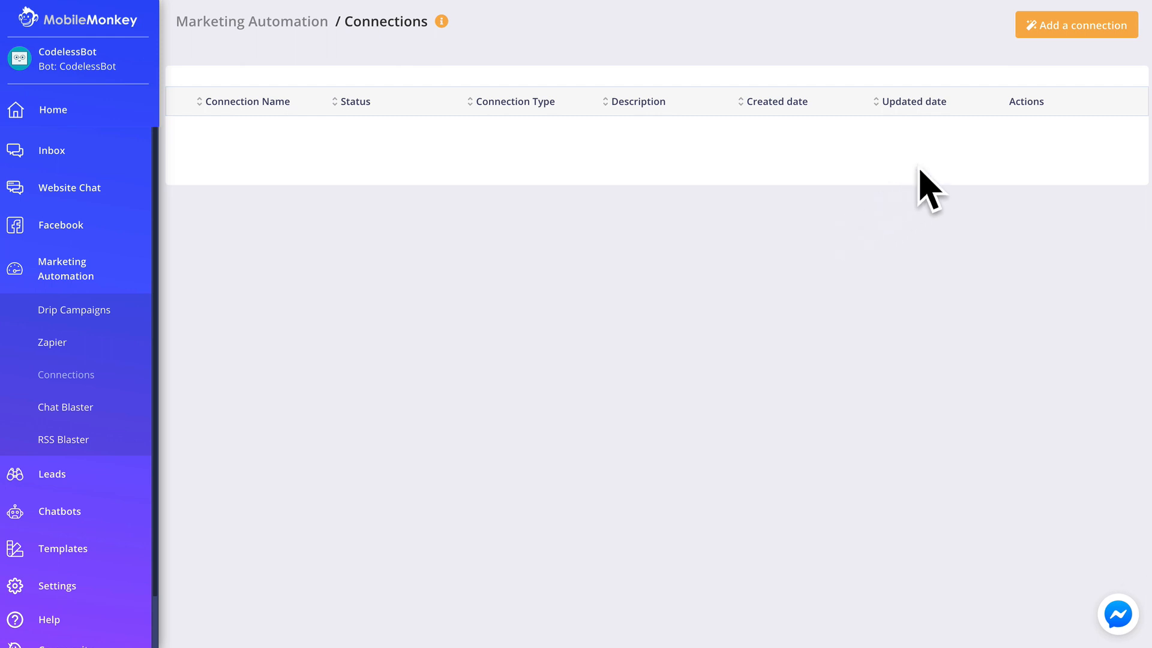
click(1044, 60)
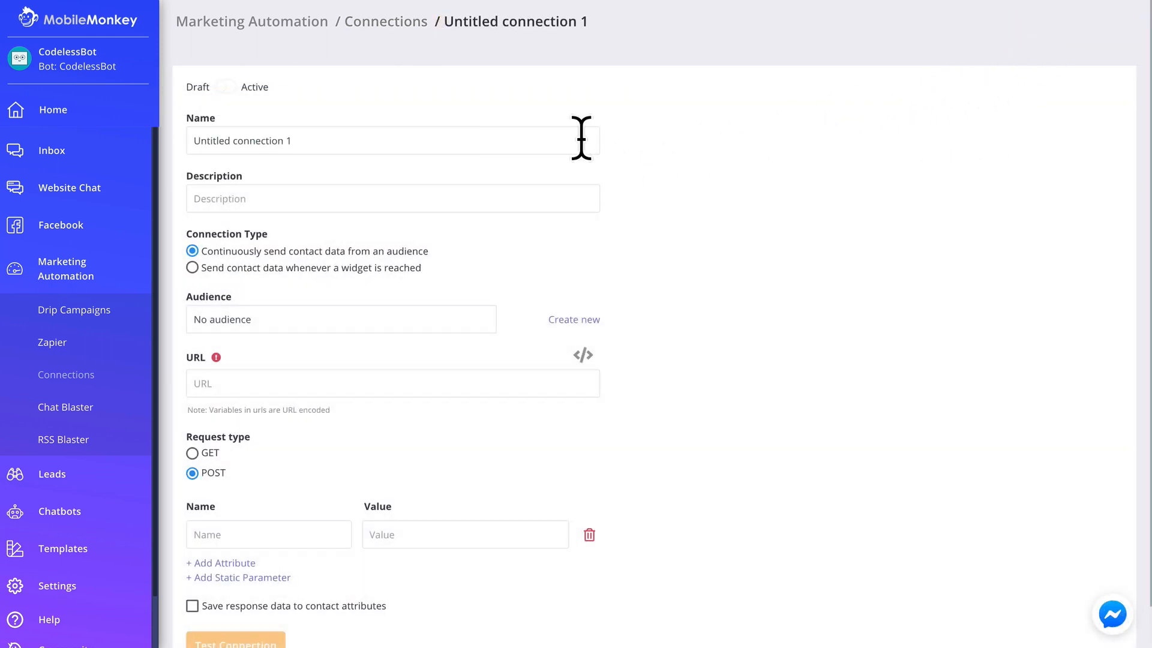
triple_click(558, 139)
text(Colored Wooden Pencils - Design ID UFcmKRnjdEYicHD)
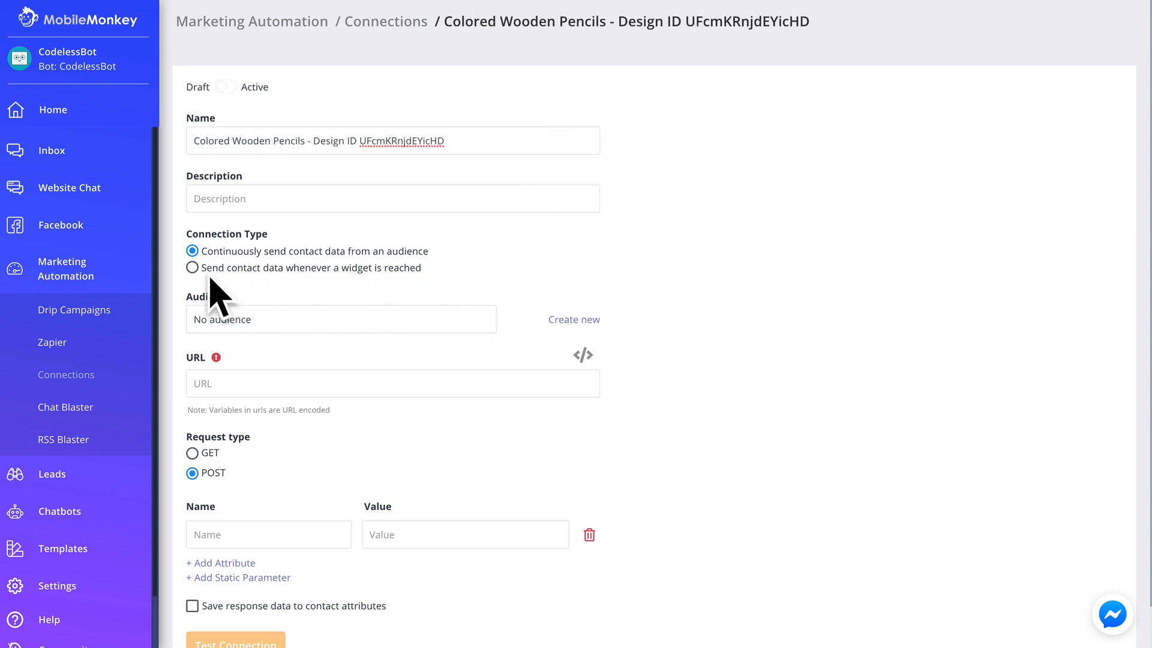
click(192, 268)
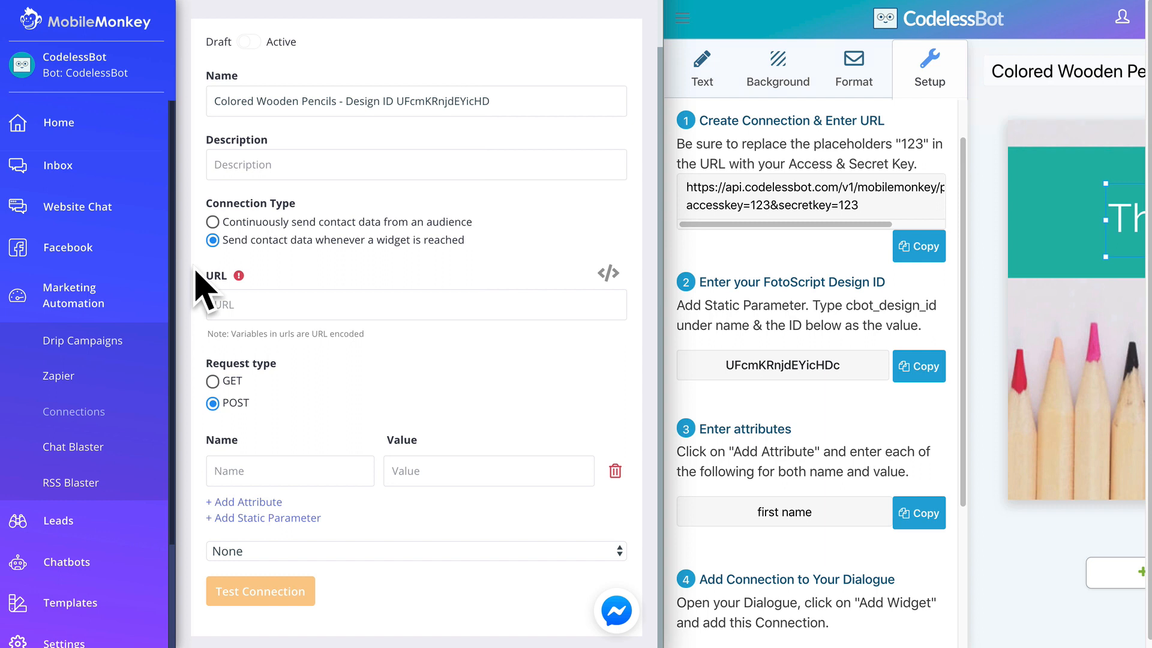
Paste the CodelessBot photo-send API URL into the connection's URL field
click(908, 255)
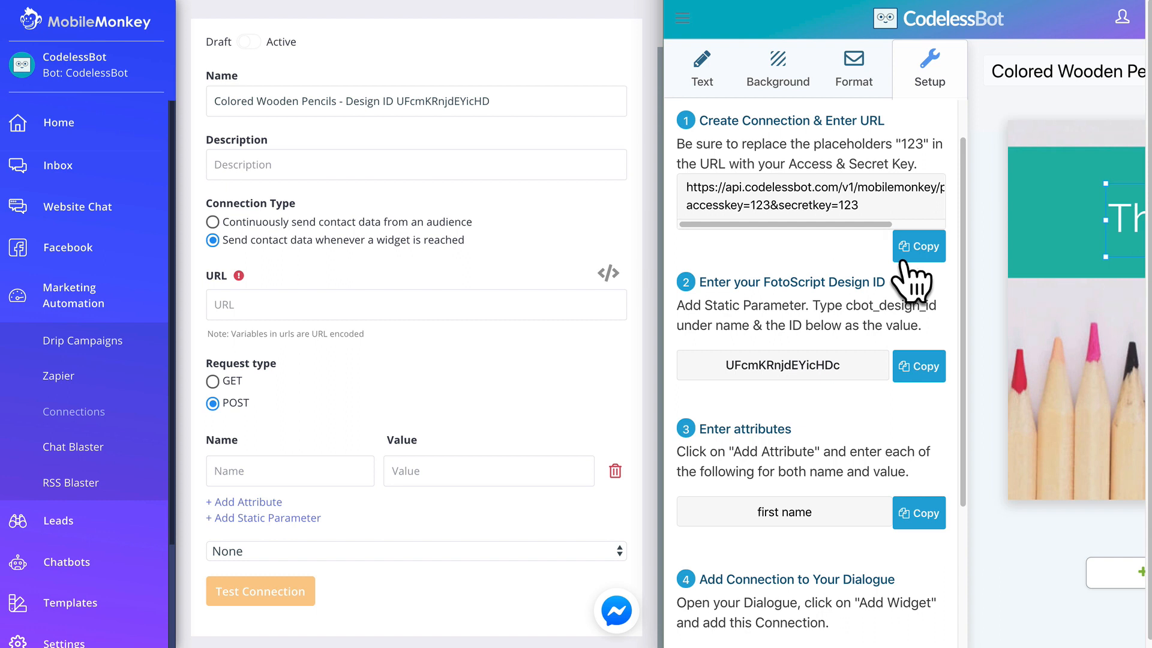
click(594, 306)
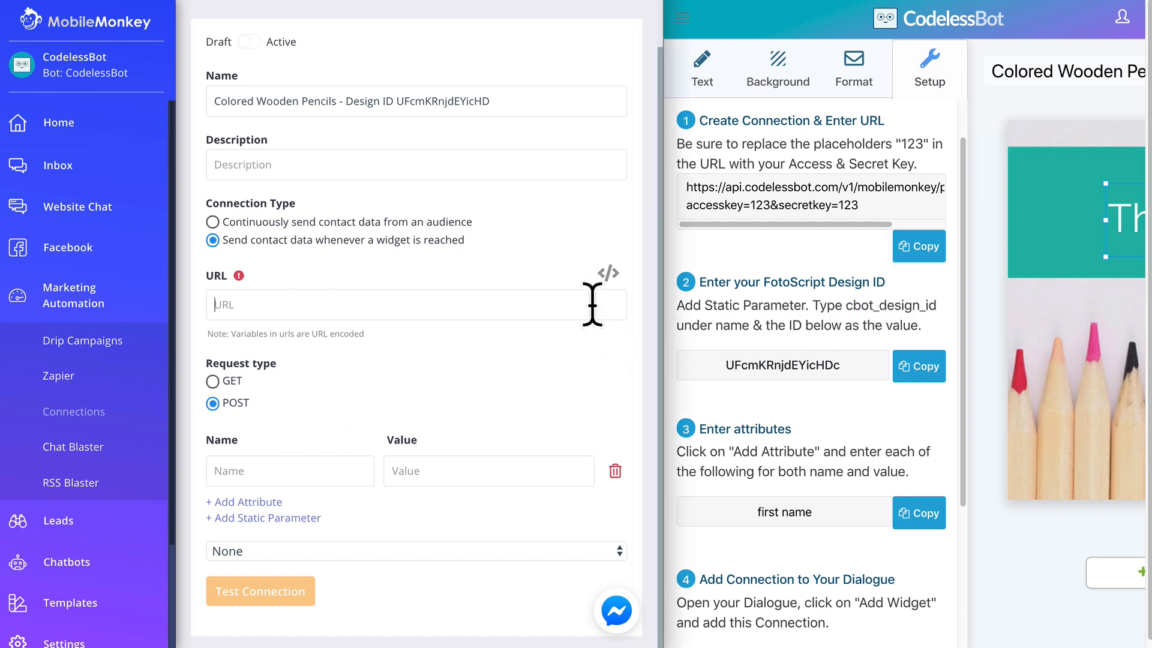
key(ctrl+v)
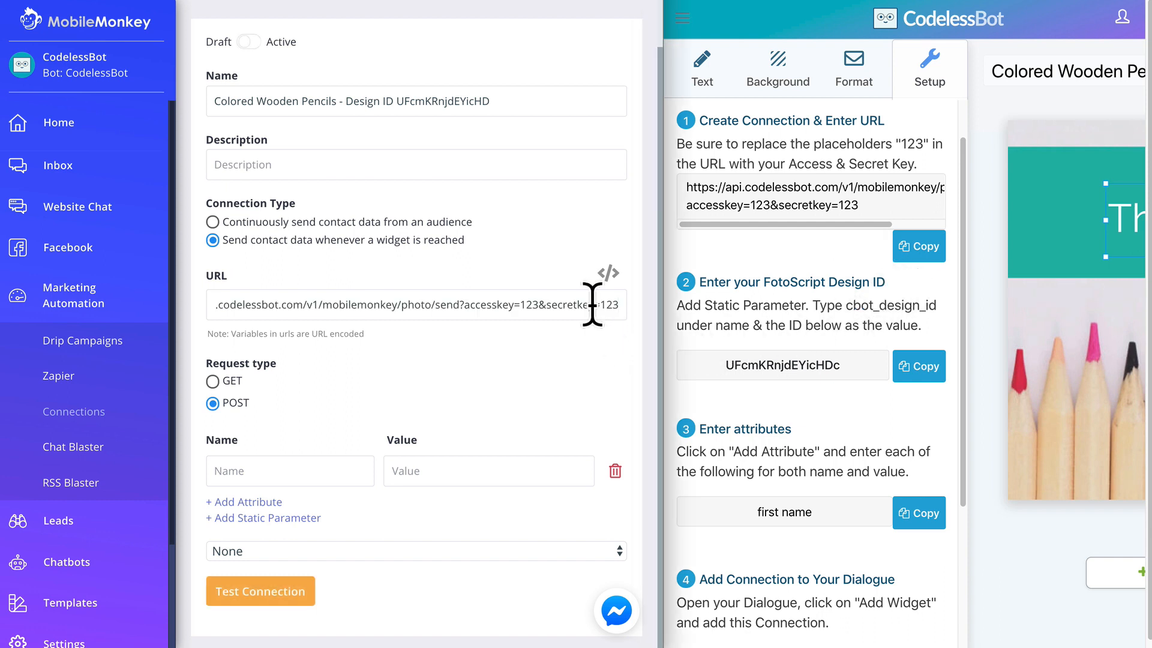
Replace the two 123 placeholders with the access key and secret key, and add a static parameter row
double_click(529, 305)
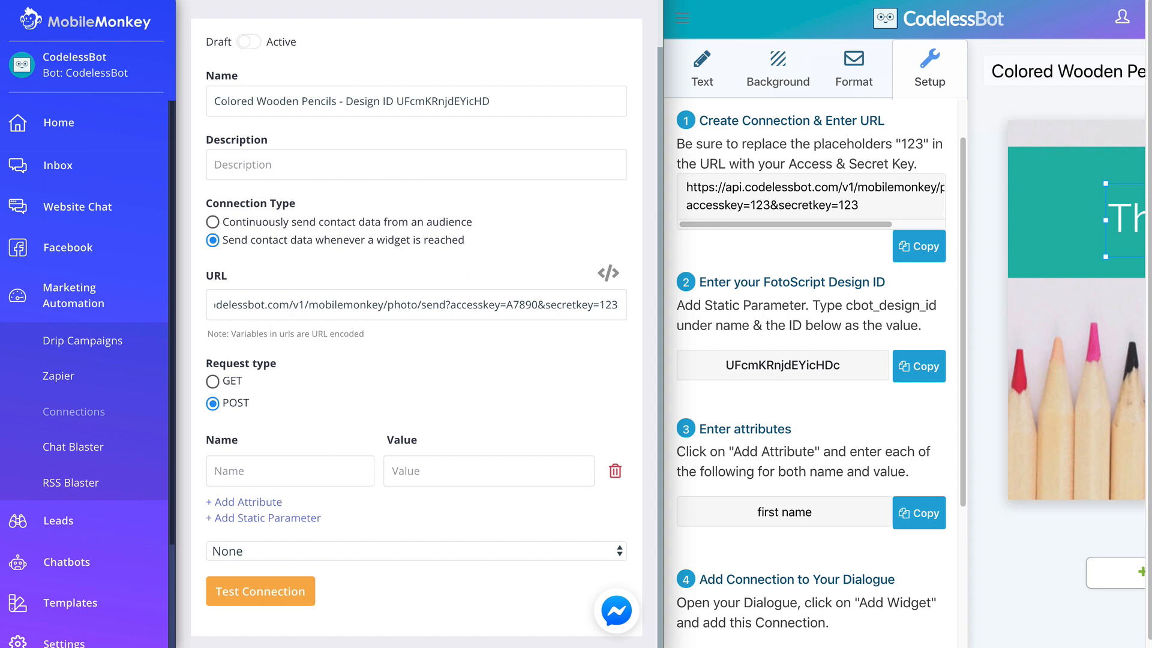
double_click(609, 305)
key(ctrl+v)
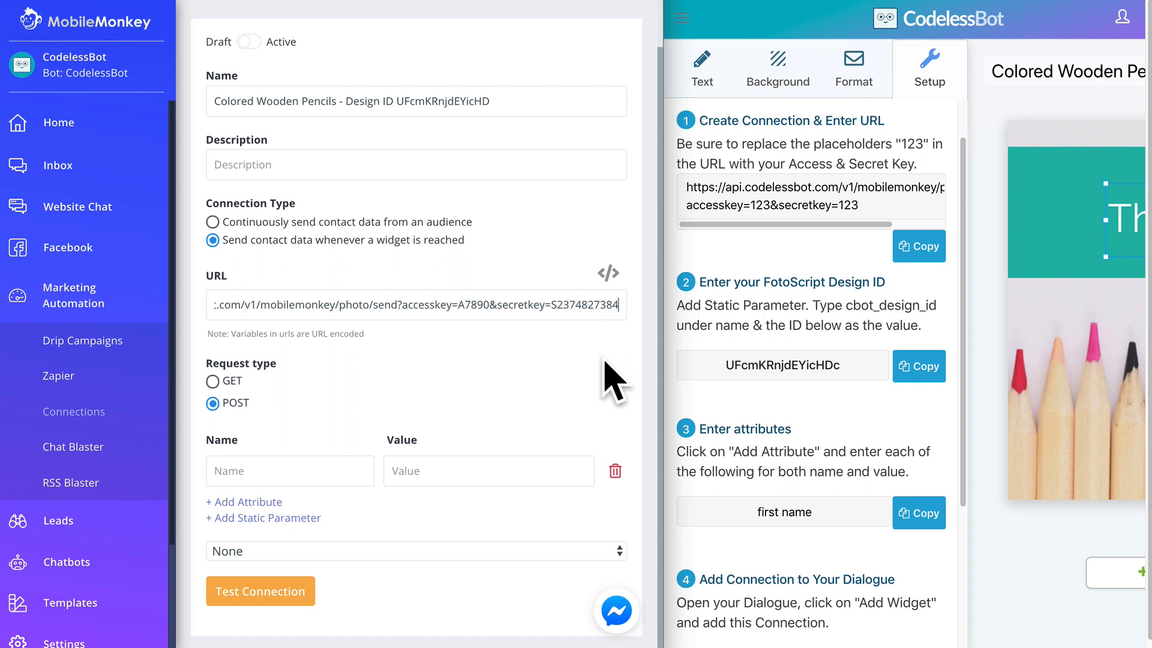
click(298, 520)
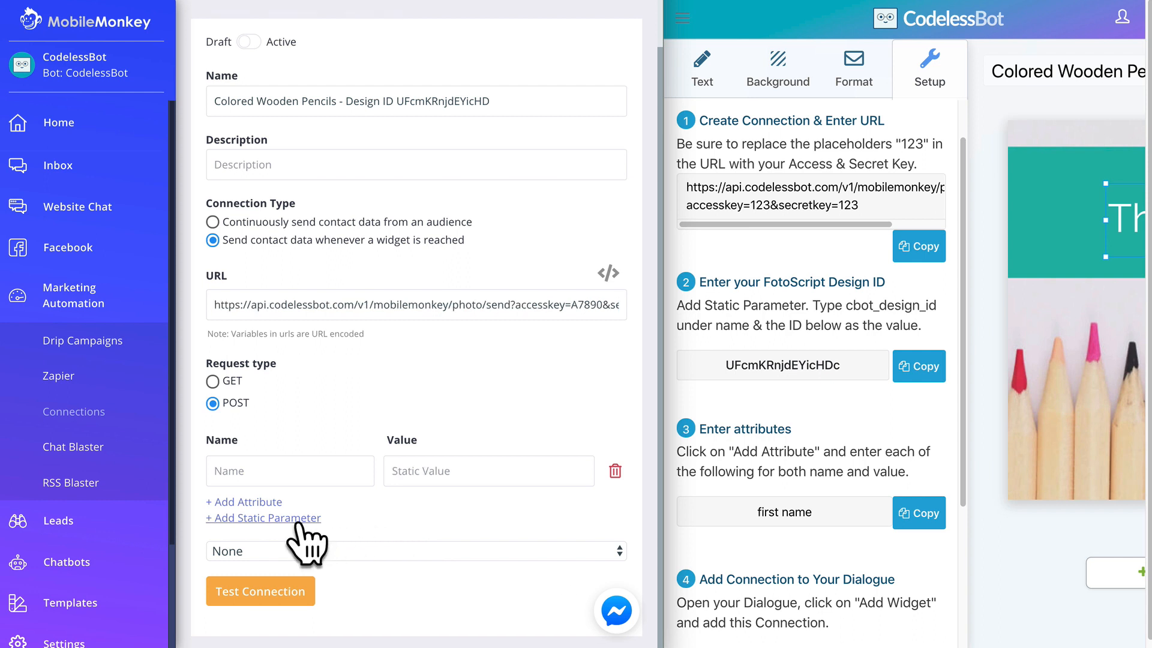
Add static parameter cbot_design_id with the design ID UFcmKRnjdEYicHDc
click(348, 469)
text(cbot_)
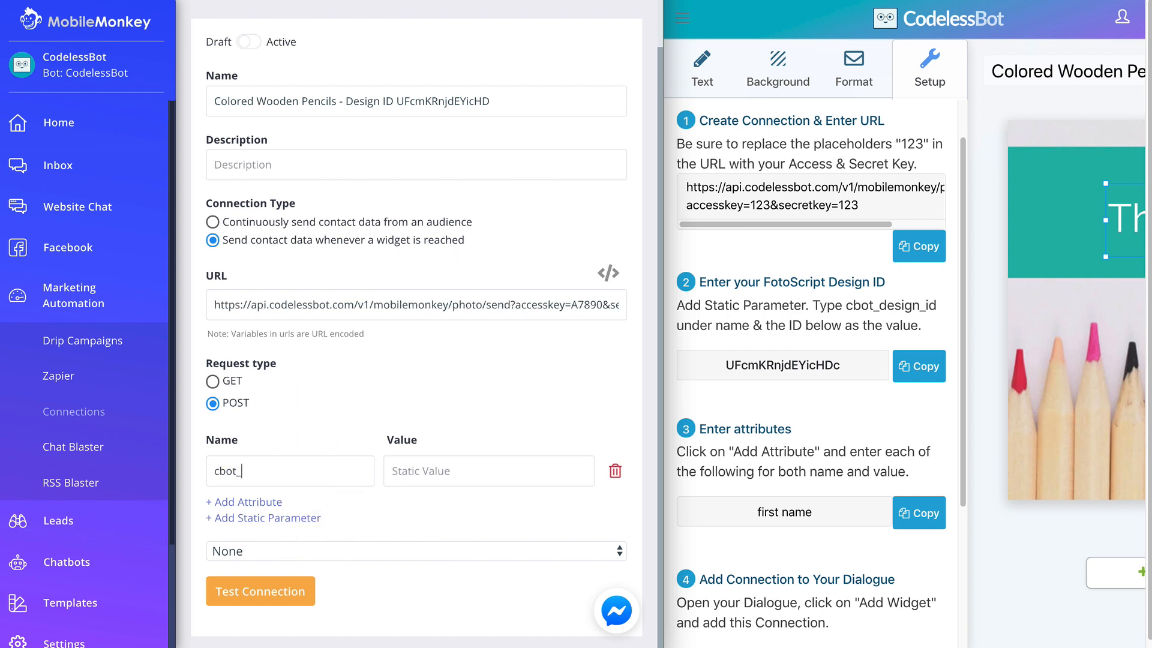
text(design_id)
click(902, 377)
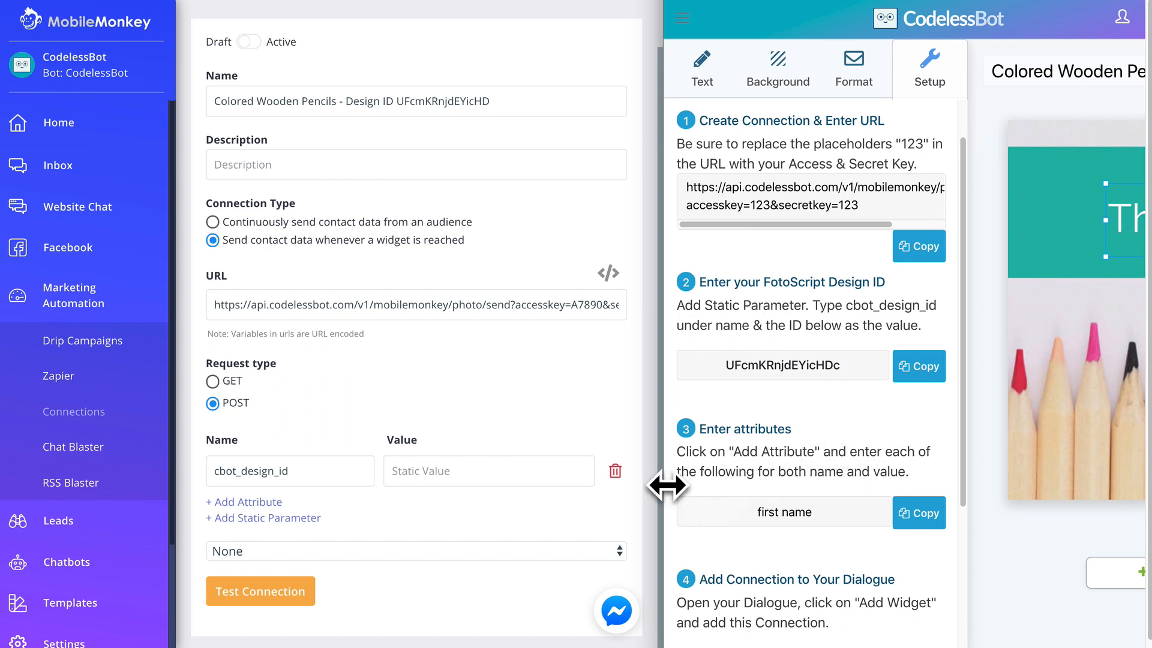
click(539, 470)
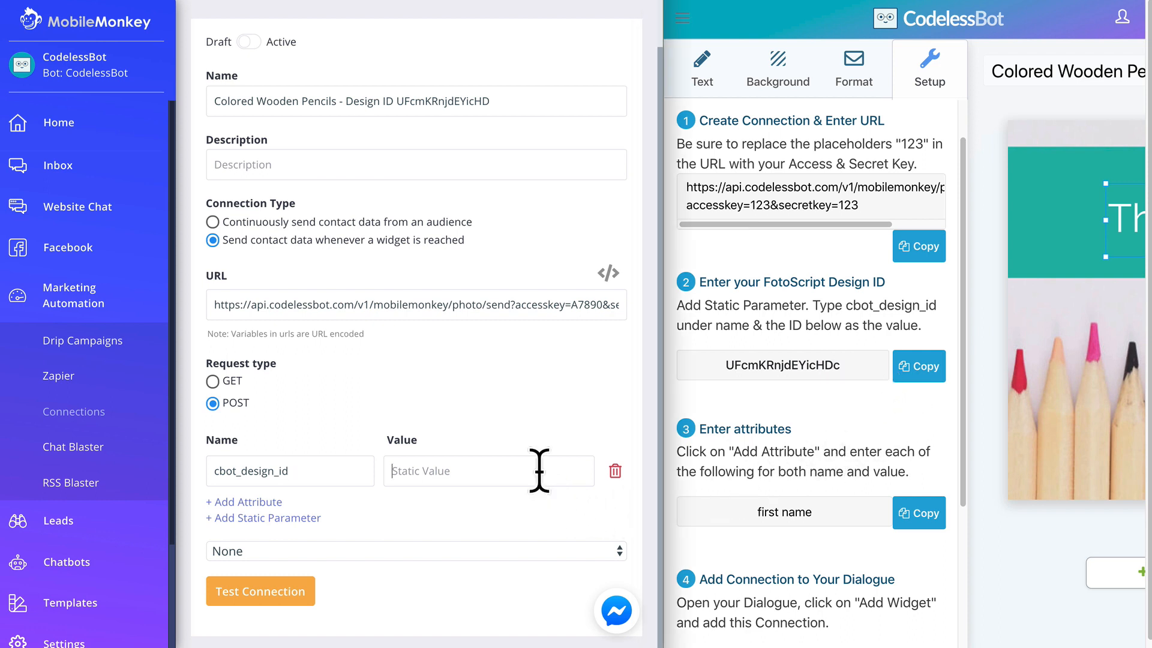
key(ctrl+v)
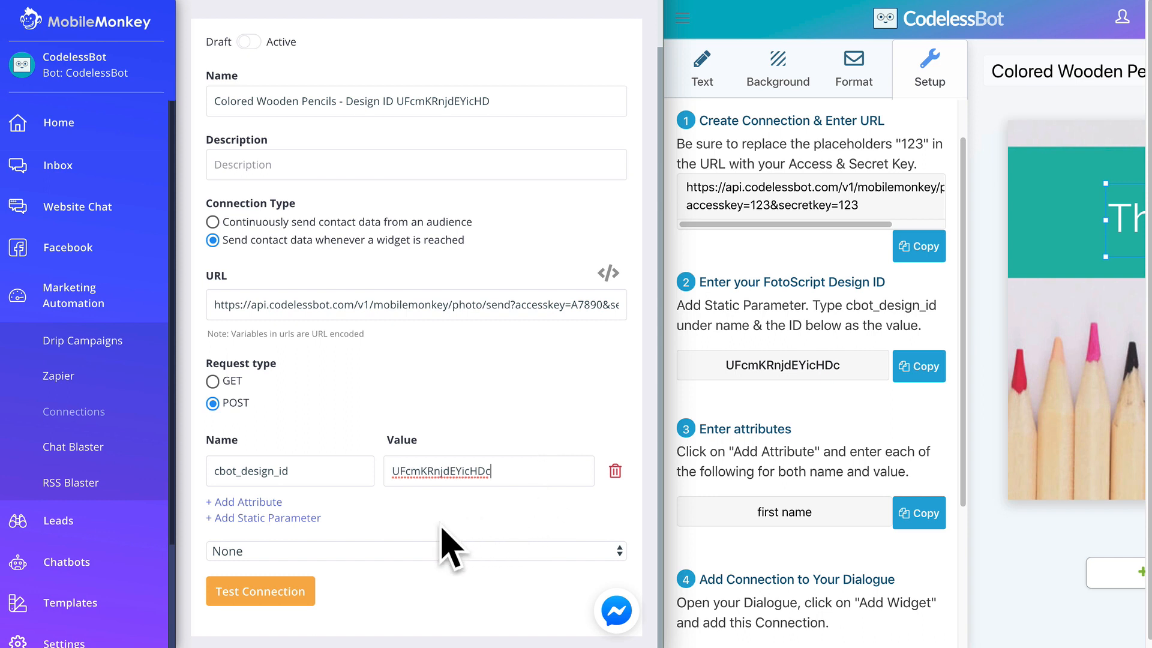
Add a 'first name' attribute mapped to the contact's first name
click(264, 503)
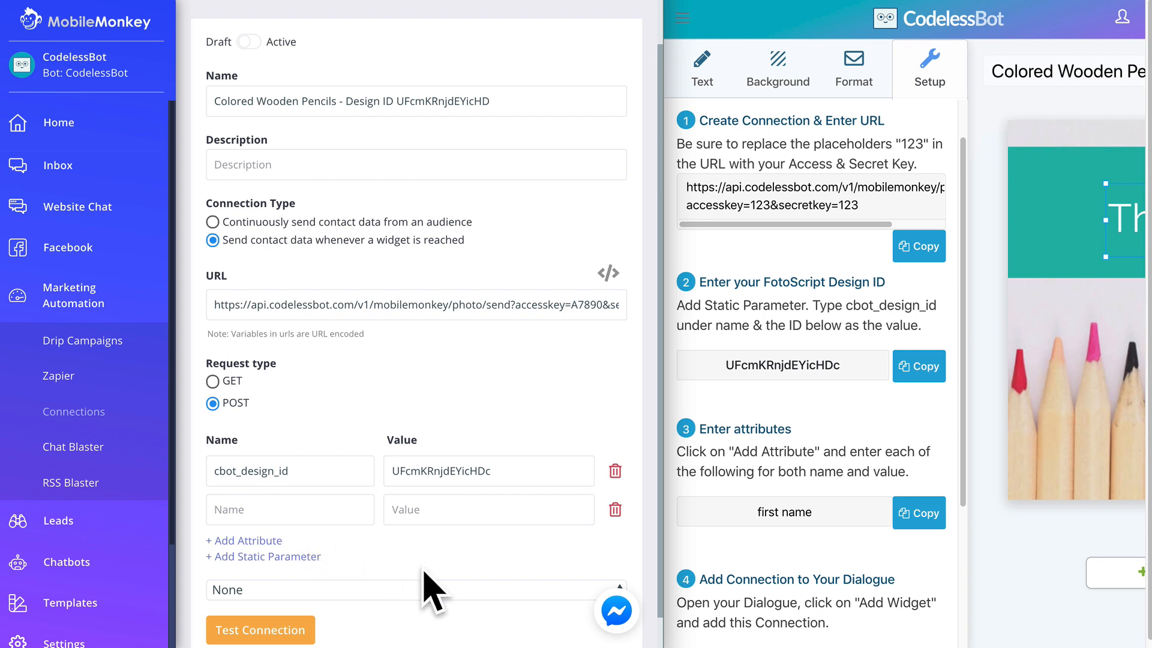
click(894, 517)
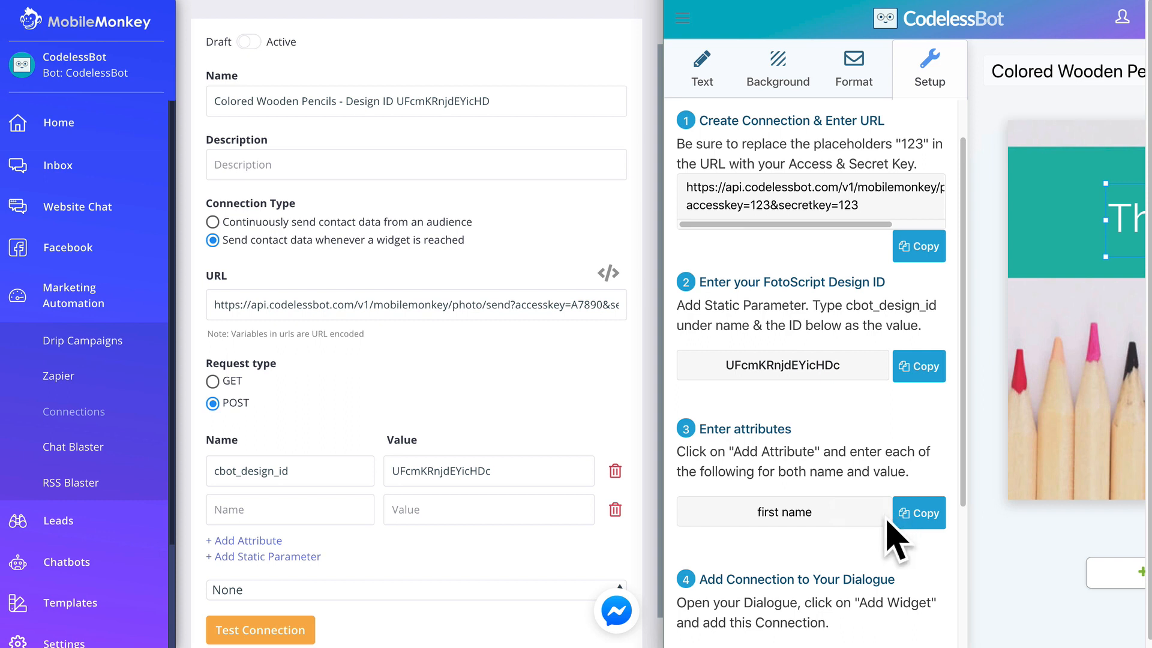
click(349, 509)
key(ctrl+v)
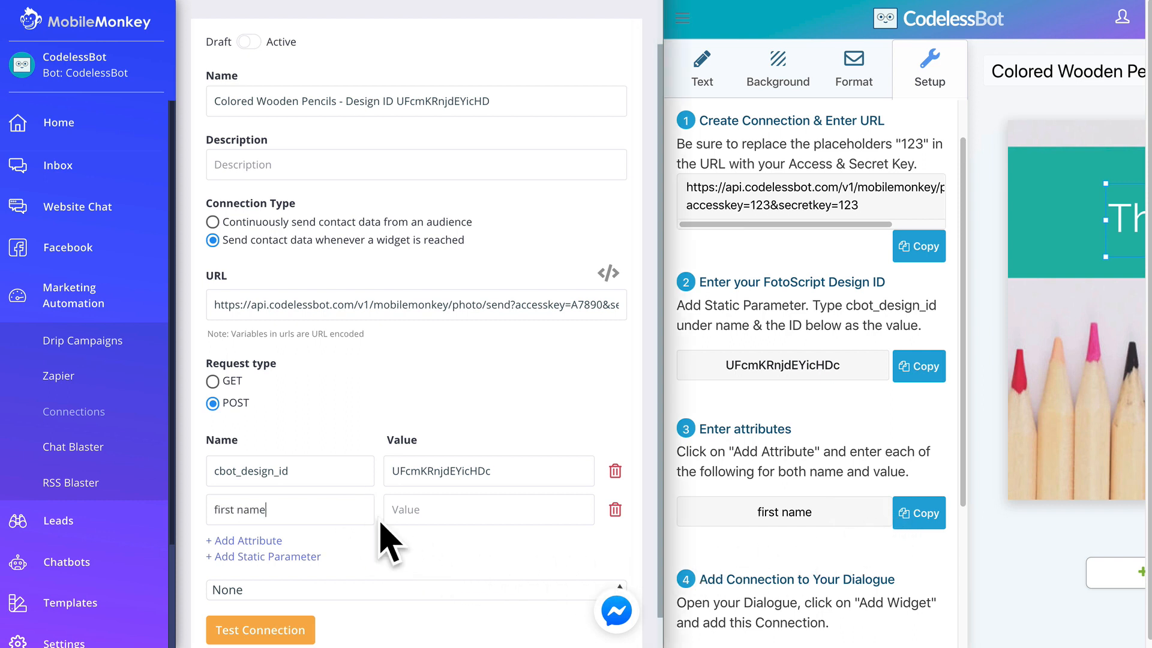
click(539, 502)
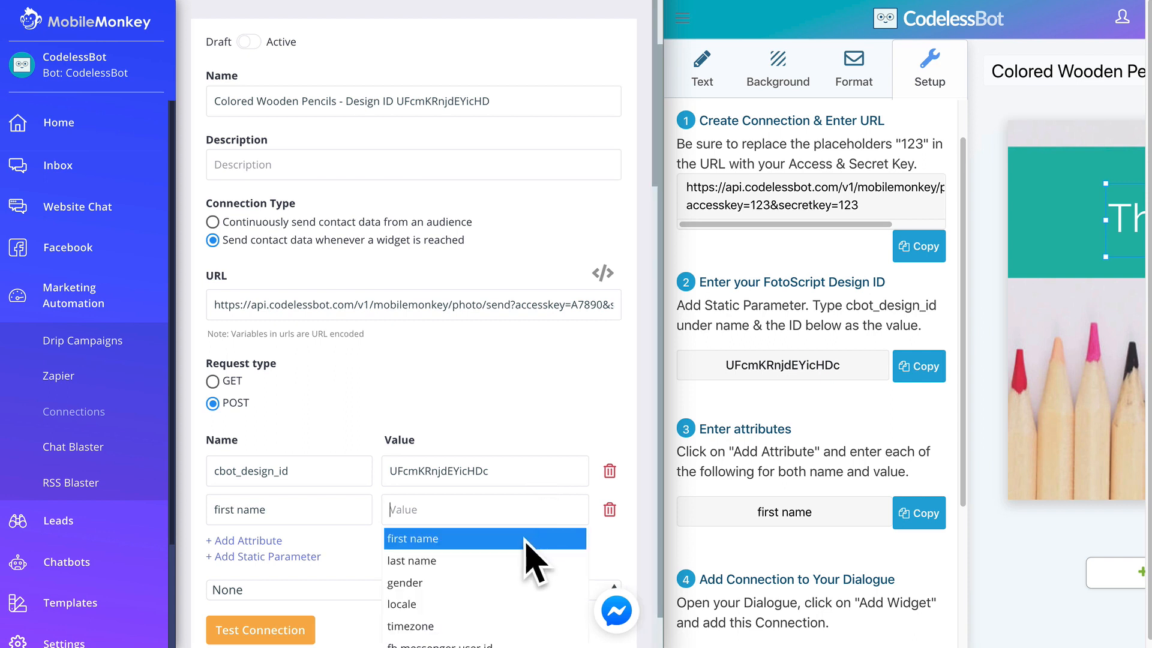
click(524, 539)
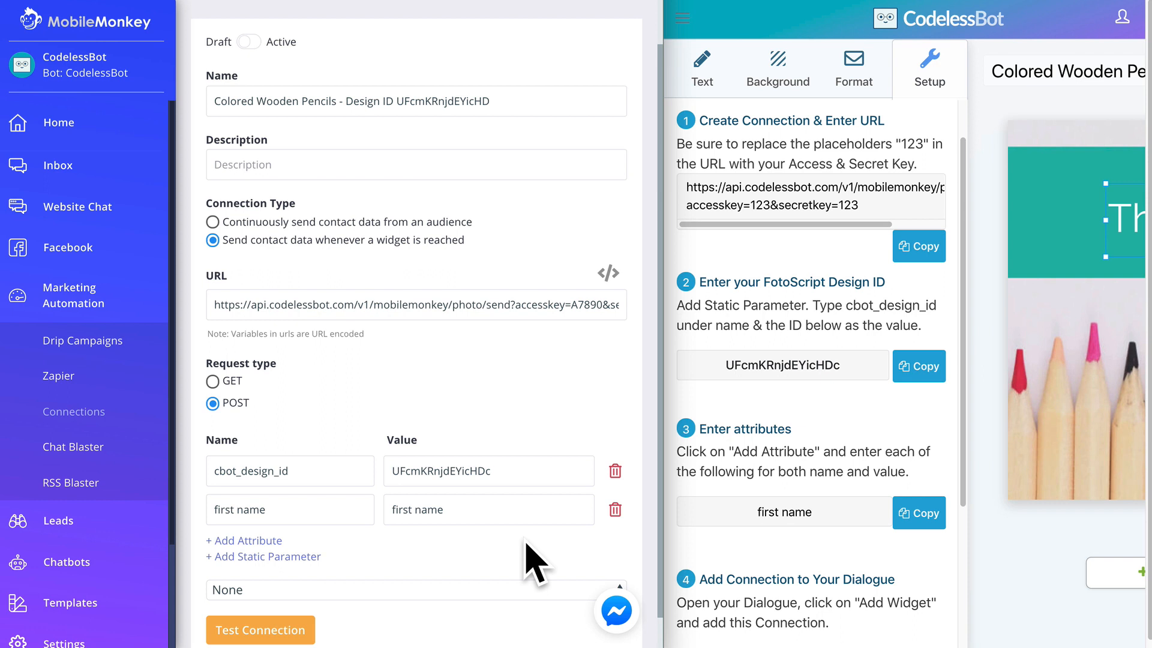
scroll(528, 561, up, 1)
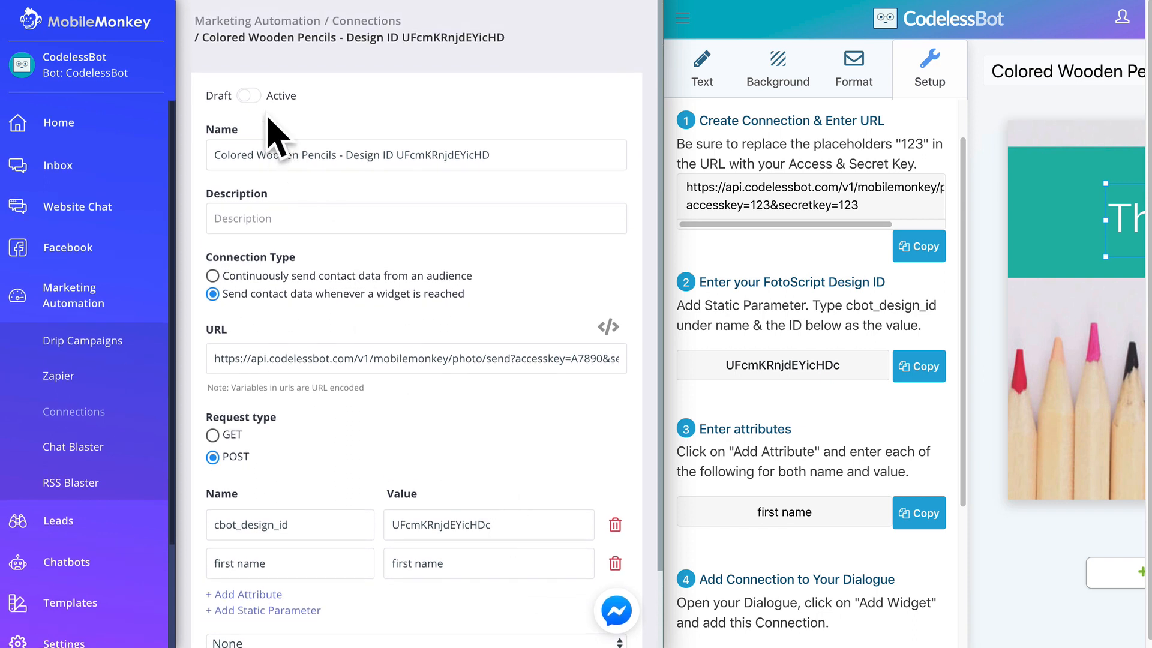
Activate the connection and add a Zap Connection widget using Colored Wooden Pencils to the dialogue
click(248, 95)
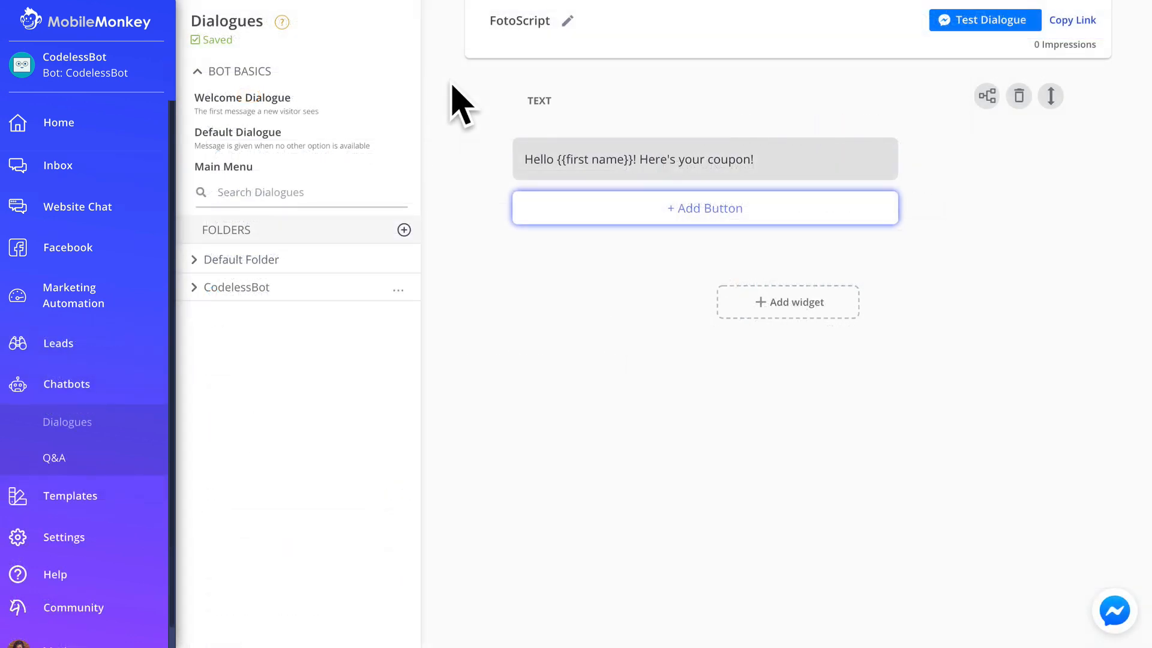
click(846, 324)
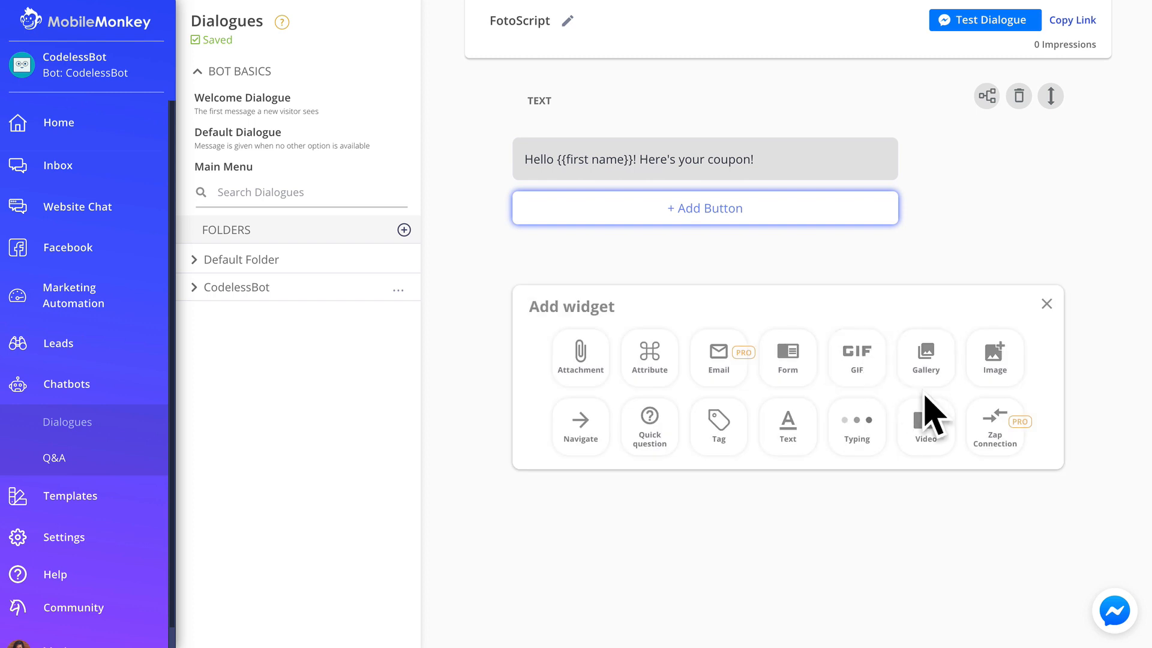
click(997, 445)
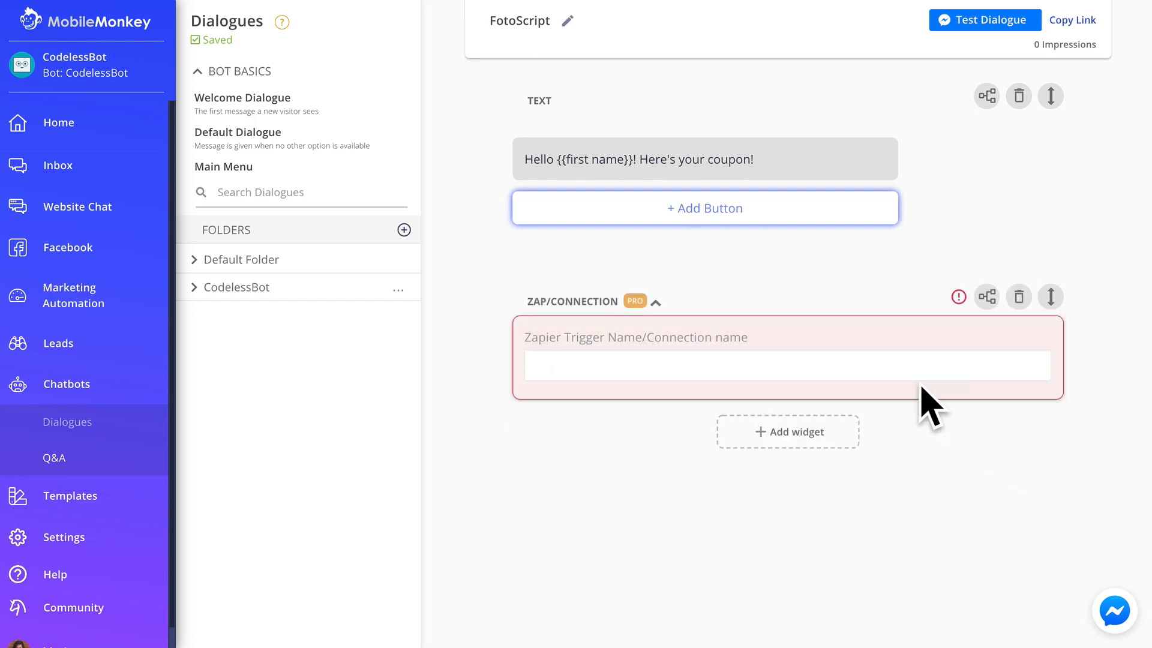
click(902, 364)
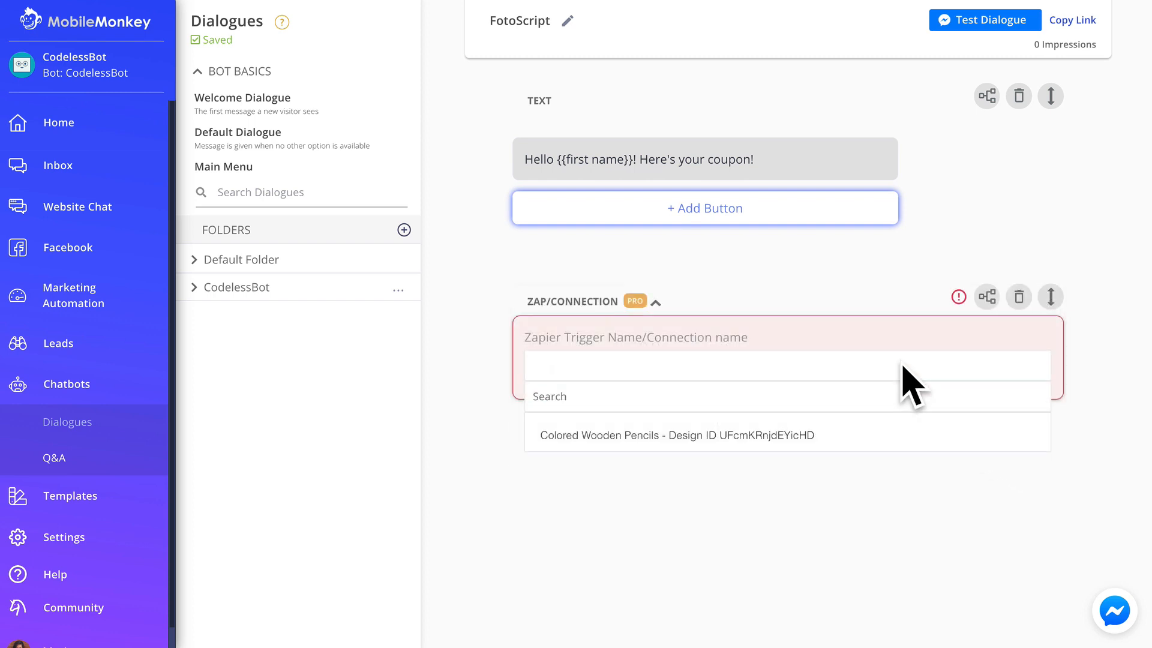
click(868, 441)
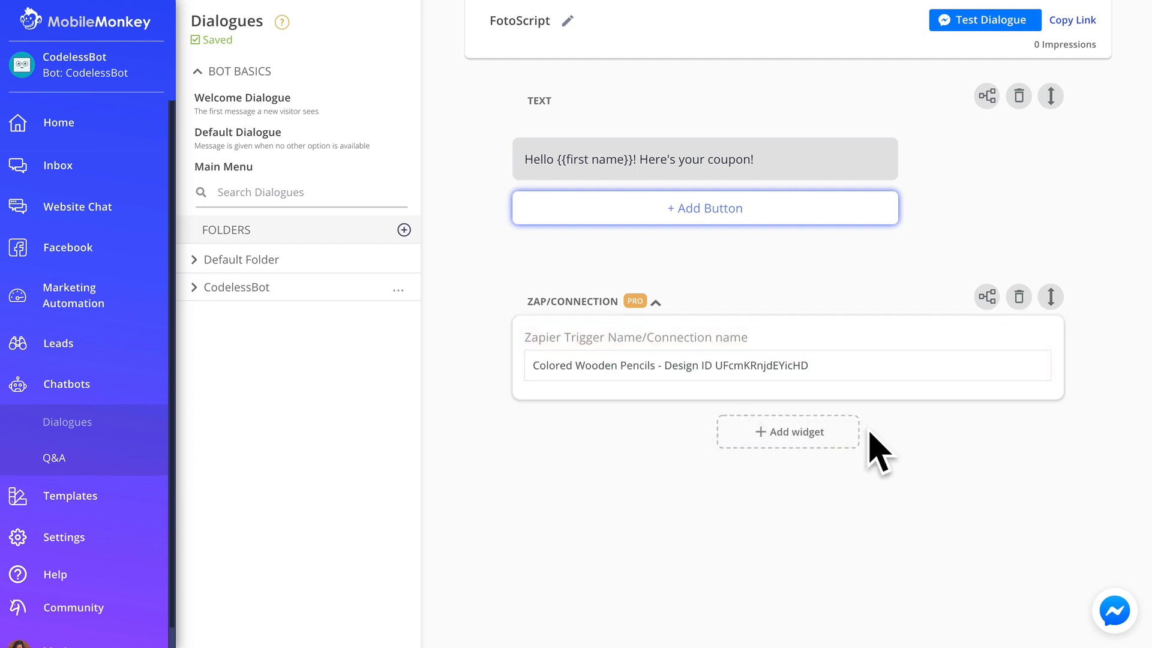